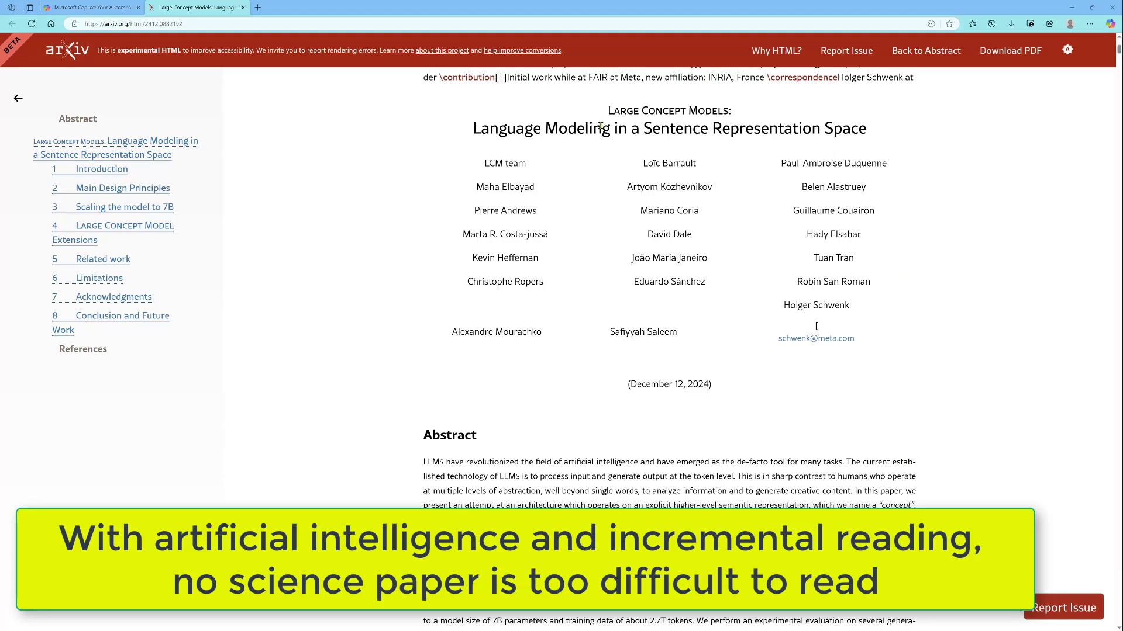
- Scroll down through the imported Large Concept Models paper to review its content
scroll(602, 327, down, 3)
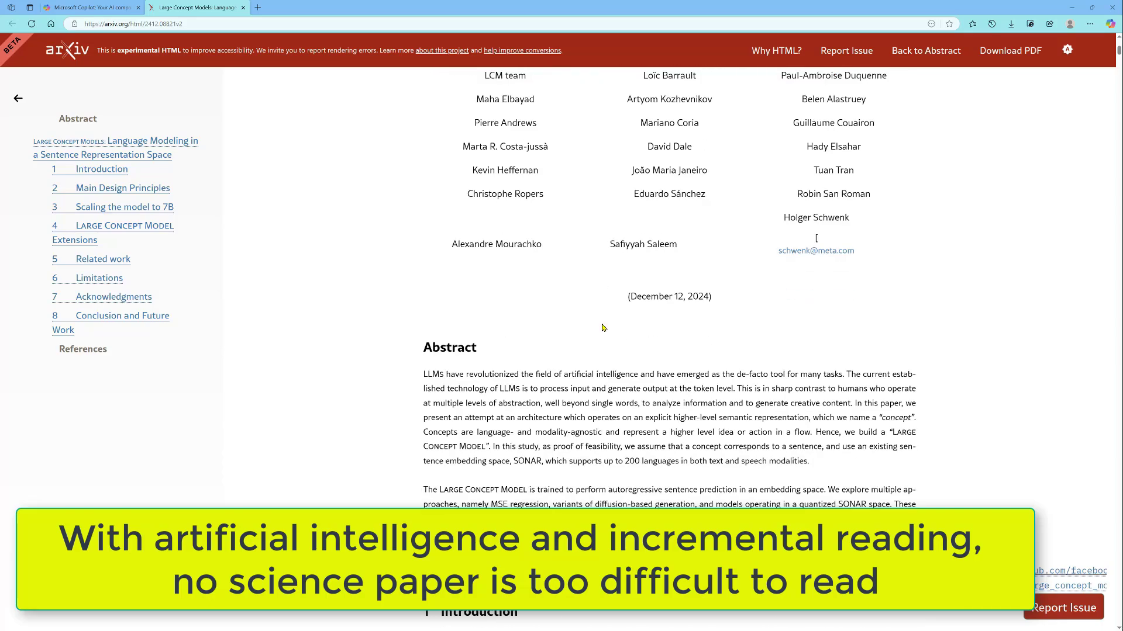
scroll(602, 328, down, 2)
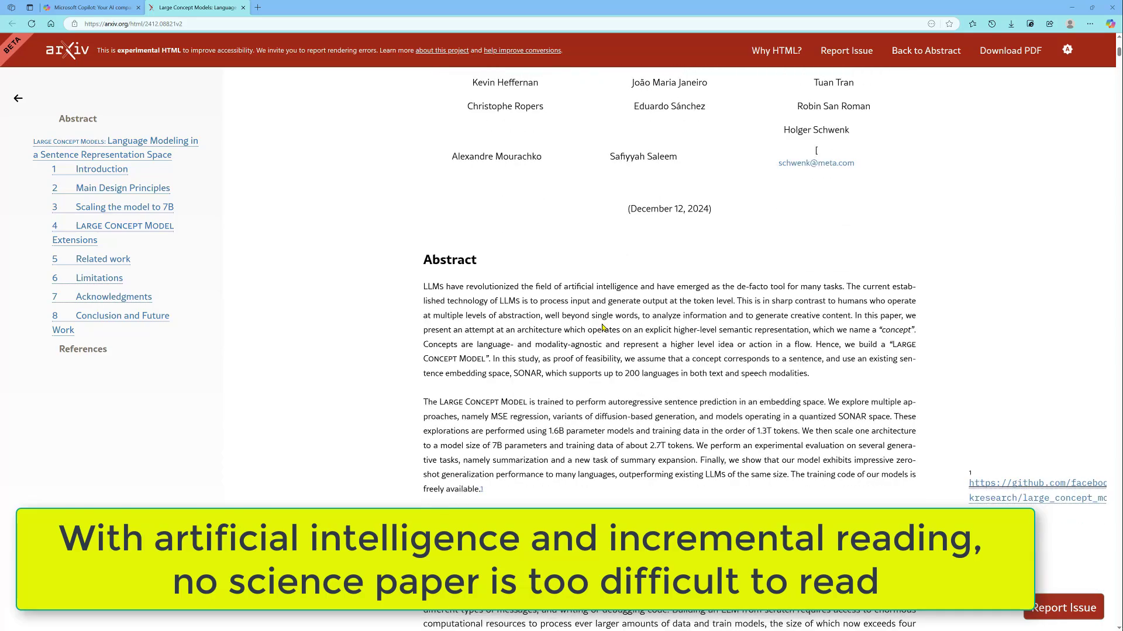
scroll(602, 328, down, 6)
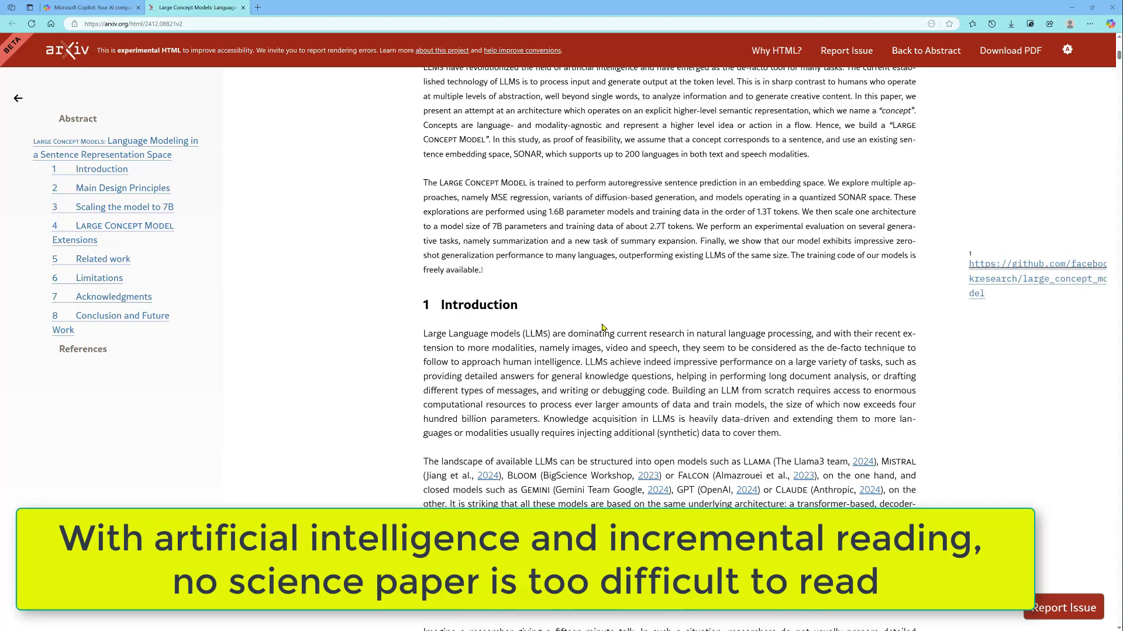
scroll(602, 327, down, 1)
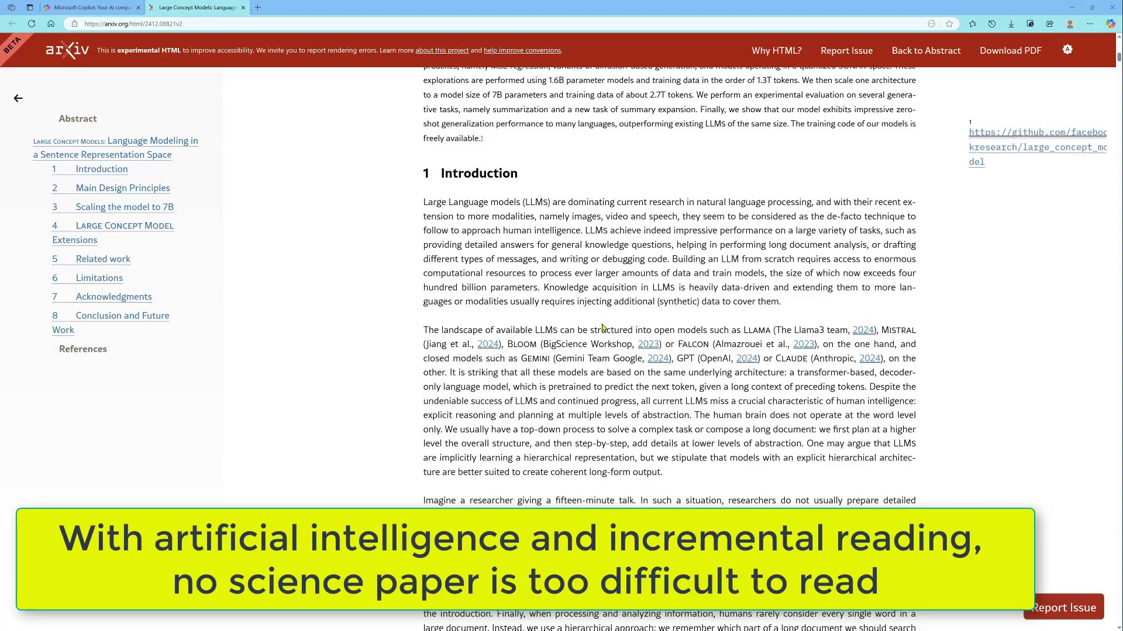
scroll(603, 327, down, 7)
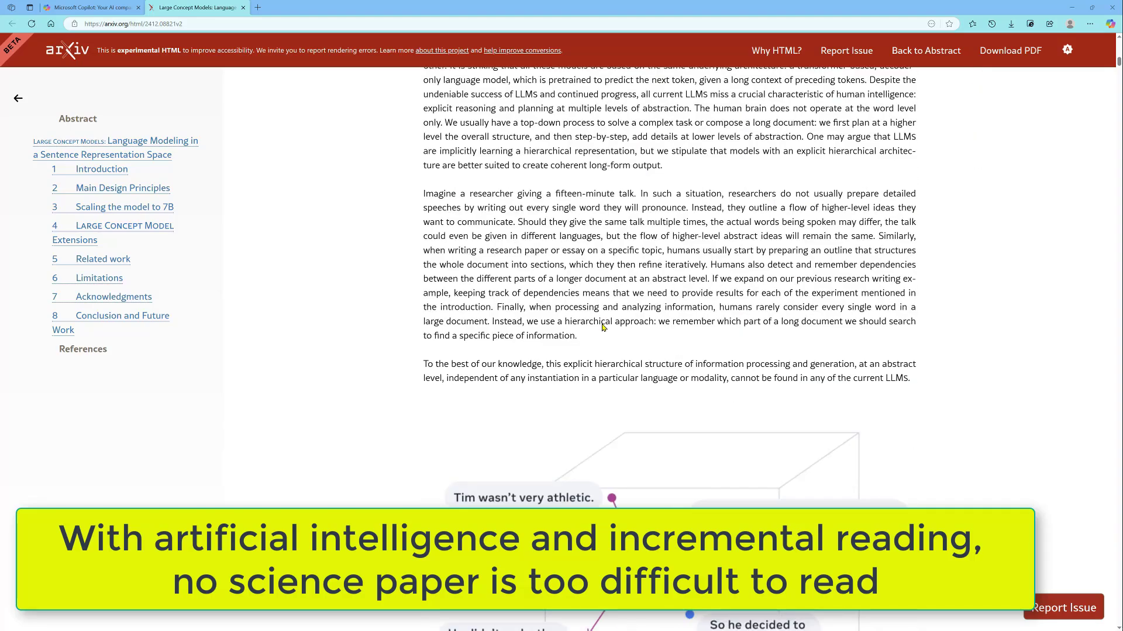
scroll(602, 327, down, 8)
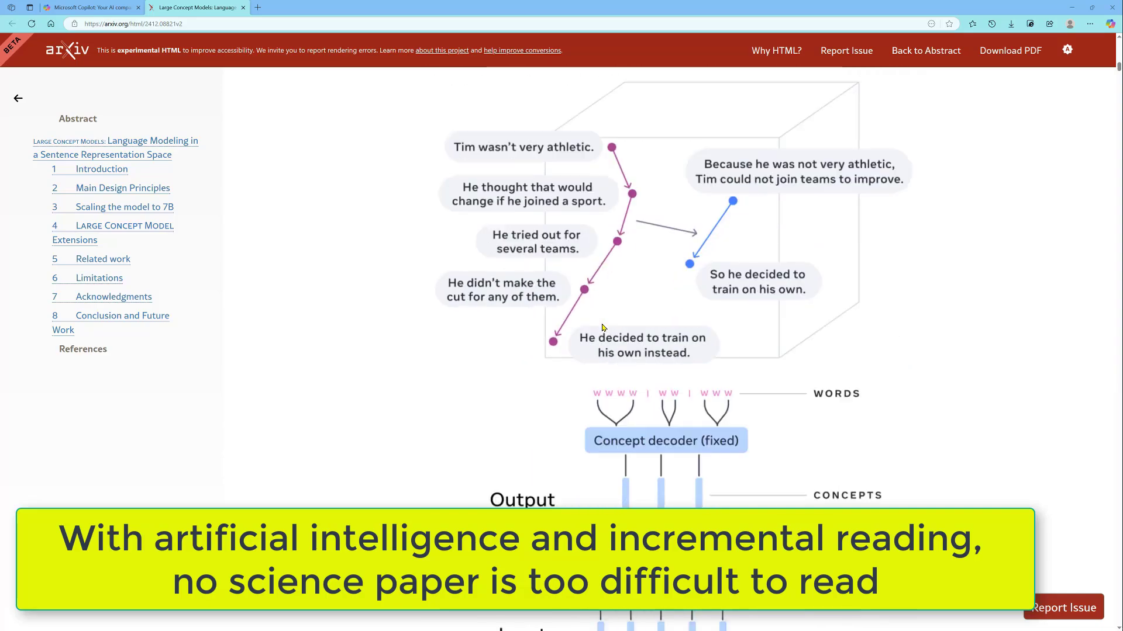
scroll(602, 327, down, 4)
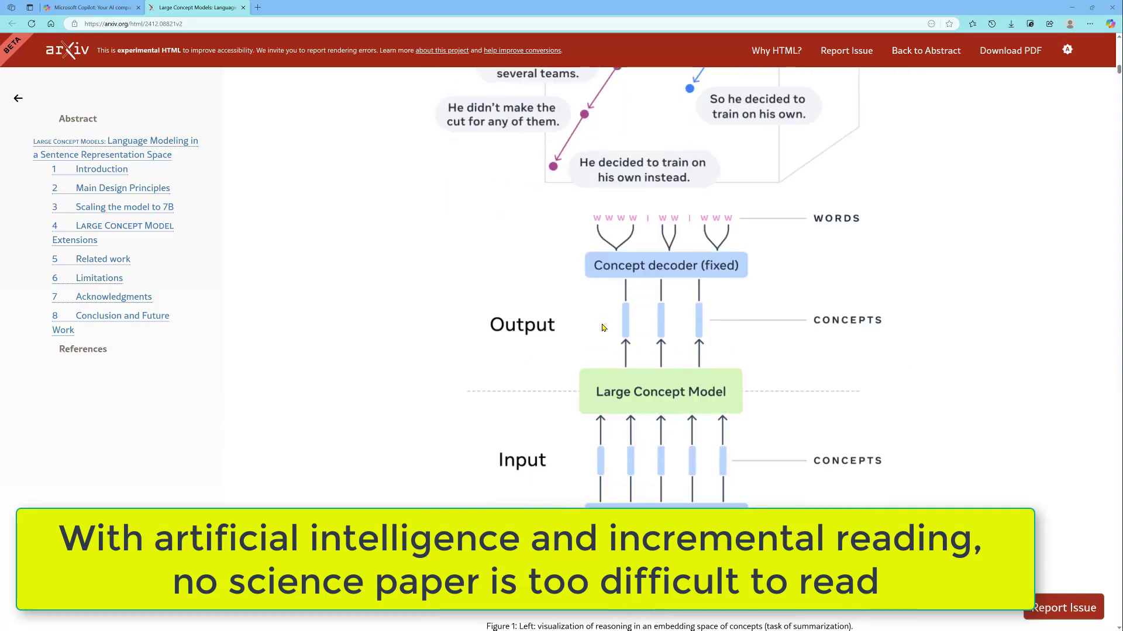
scroll(603, 328, down, 15)
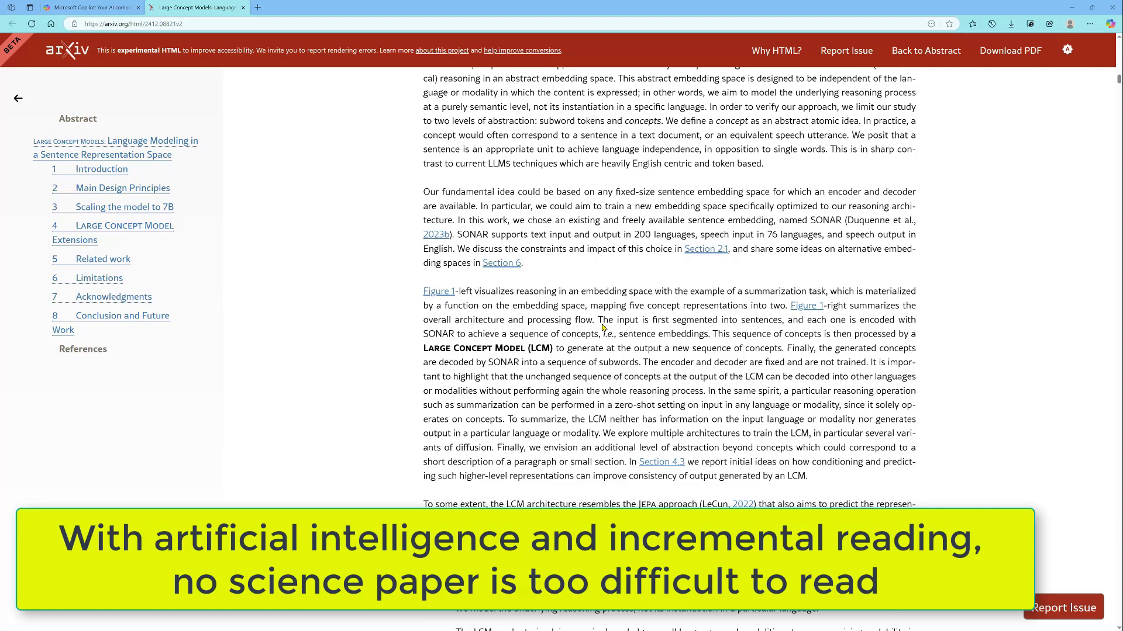
scroll(604, 328, down, 20)
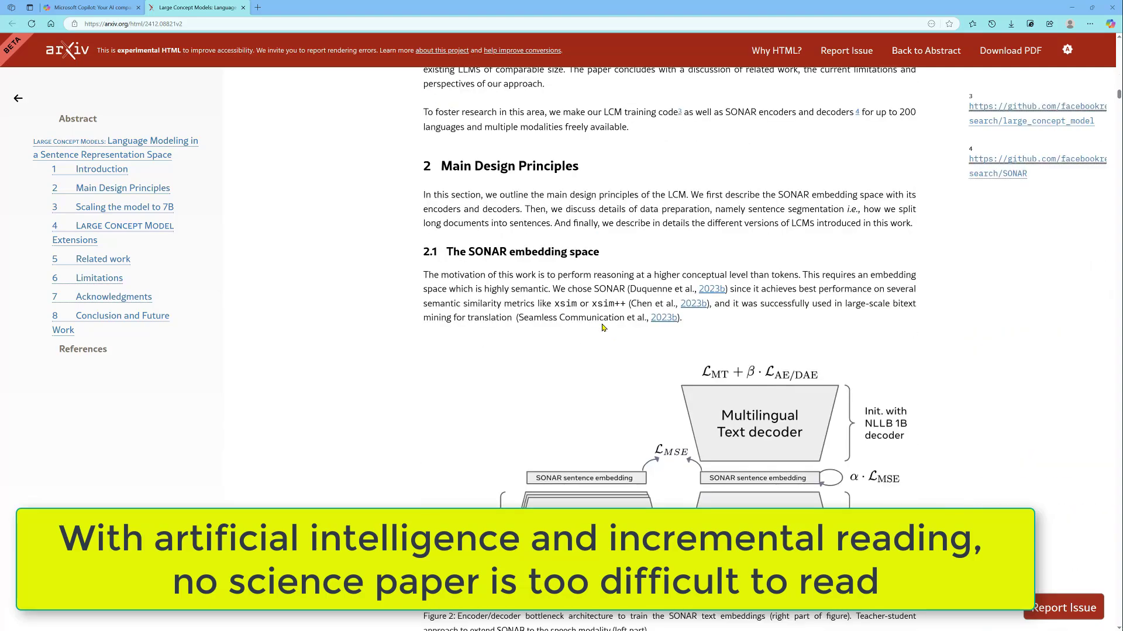
scroll(603, 327, down, 18)
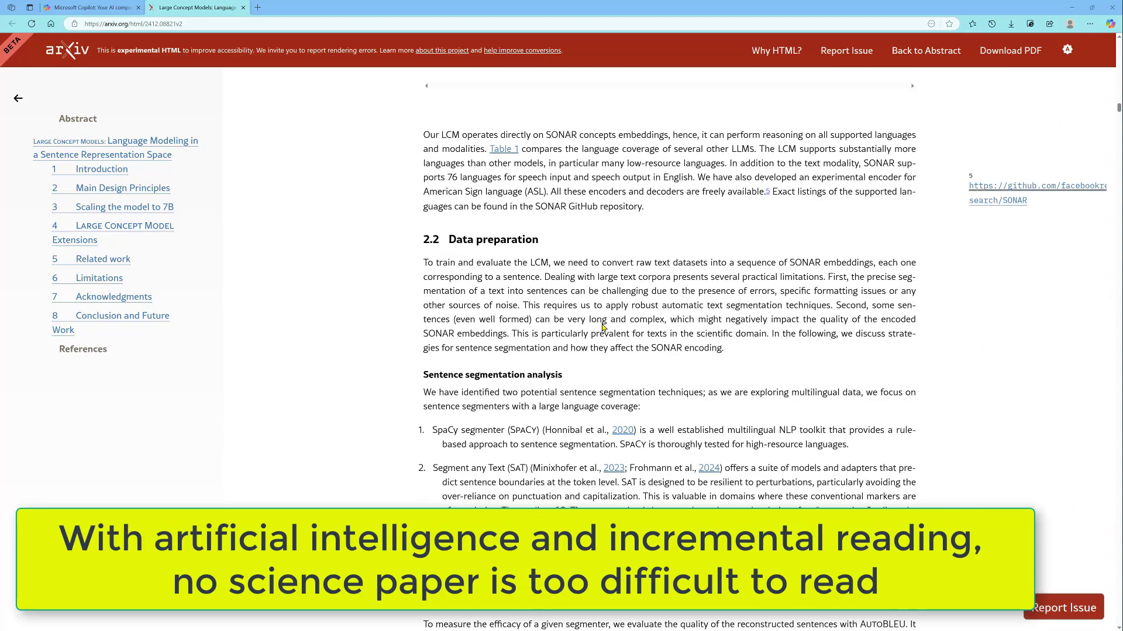
scroll(603, 327, down, 20)
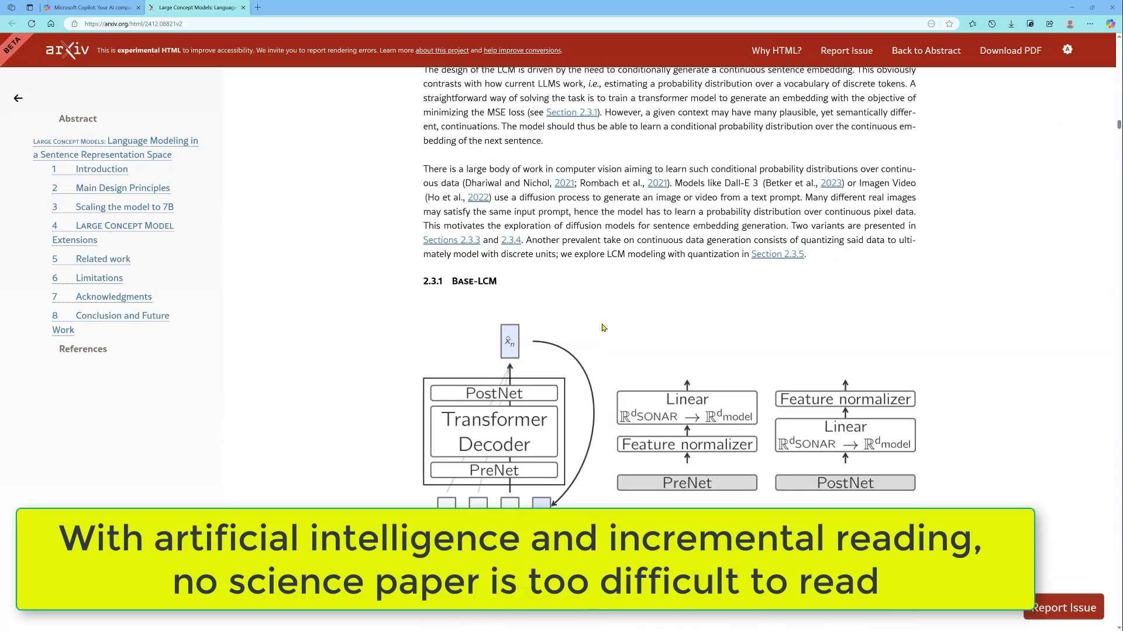
scroll(603, 327, down, 14)
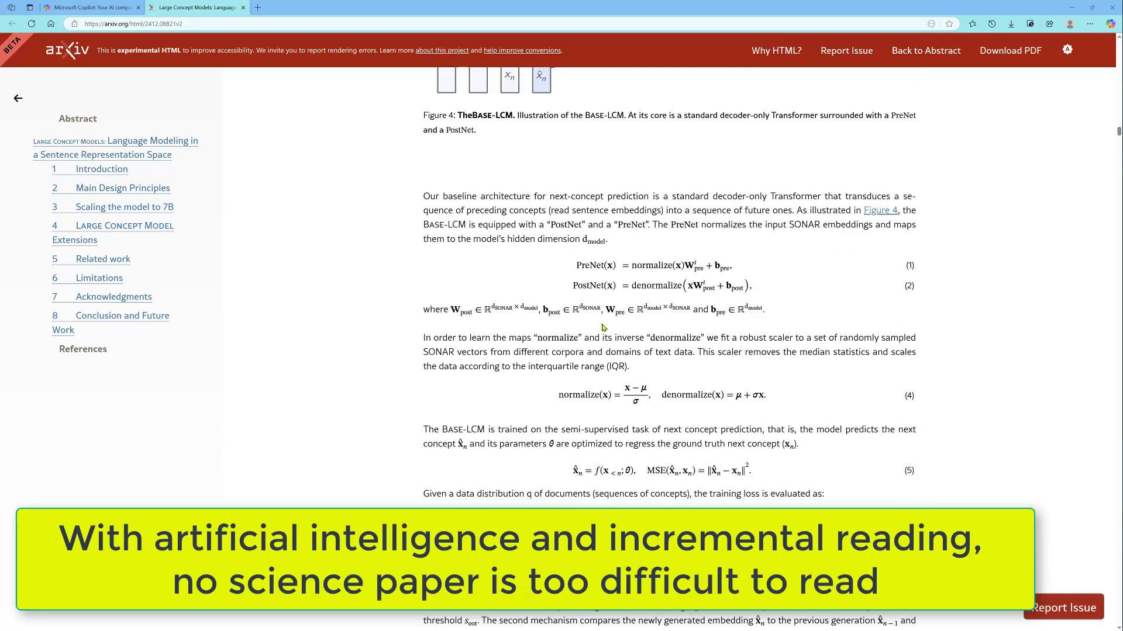
scroll(603, 328, down, 14)
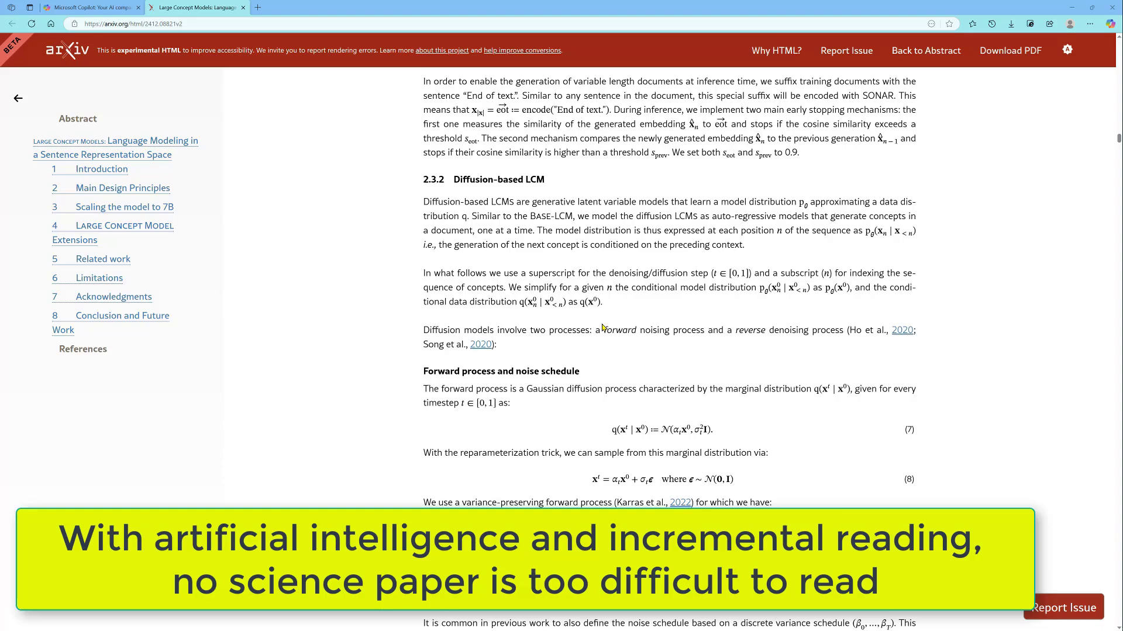
scroll(603, 328, down, 9)
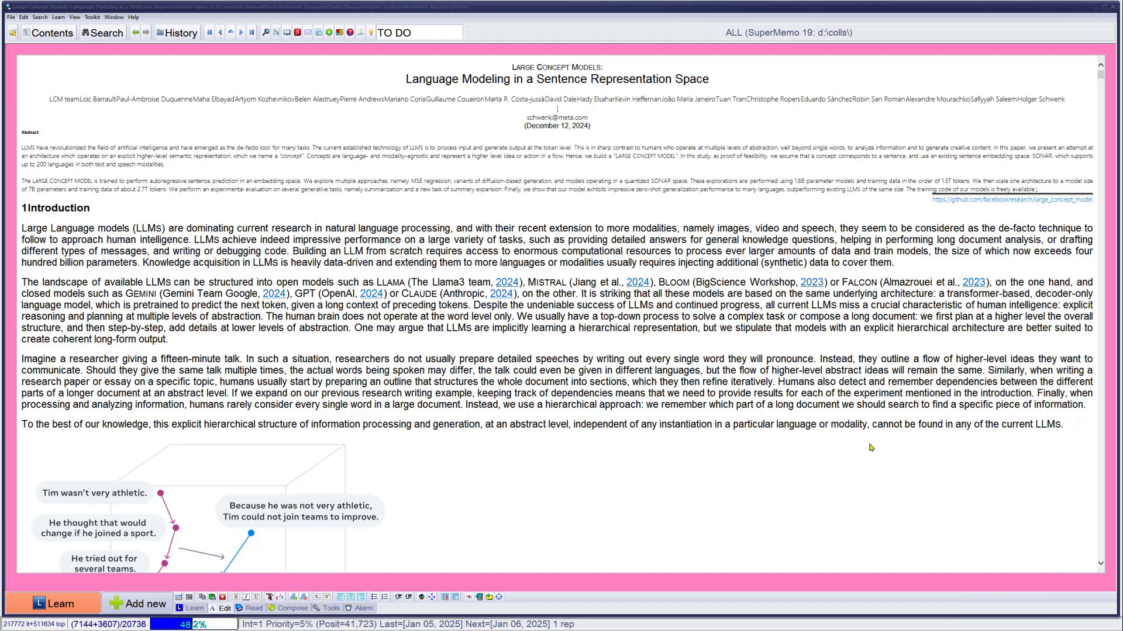
- Extract the title, author list and December 12, 2024 date block, view the extract, then return
click(513, 66)
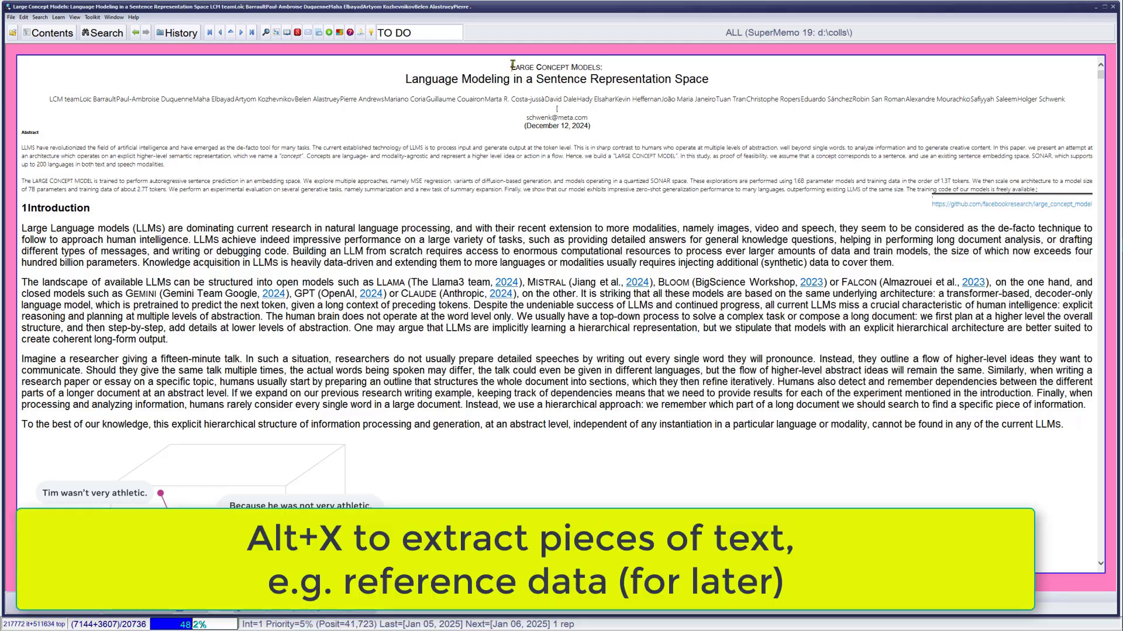
shift+click(594, 122)
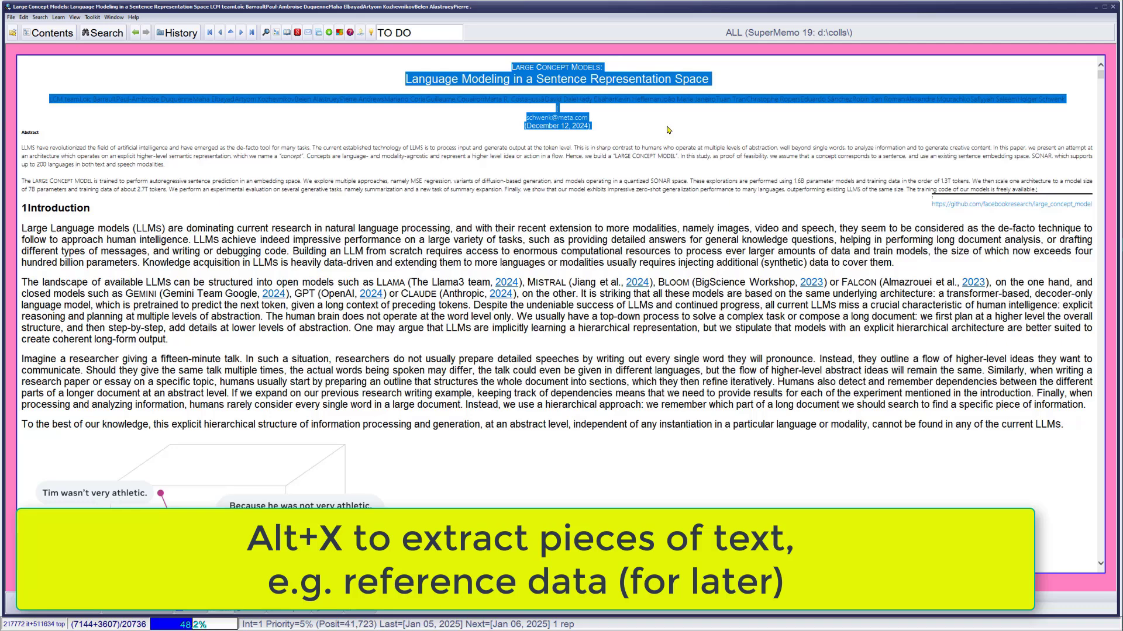
key(alt+x)
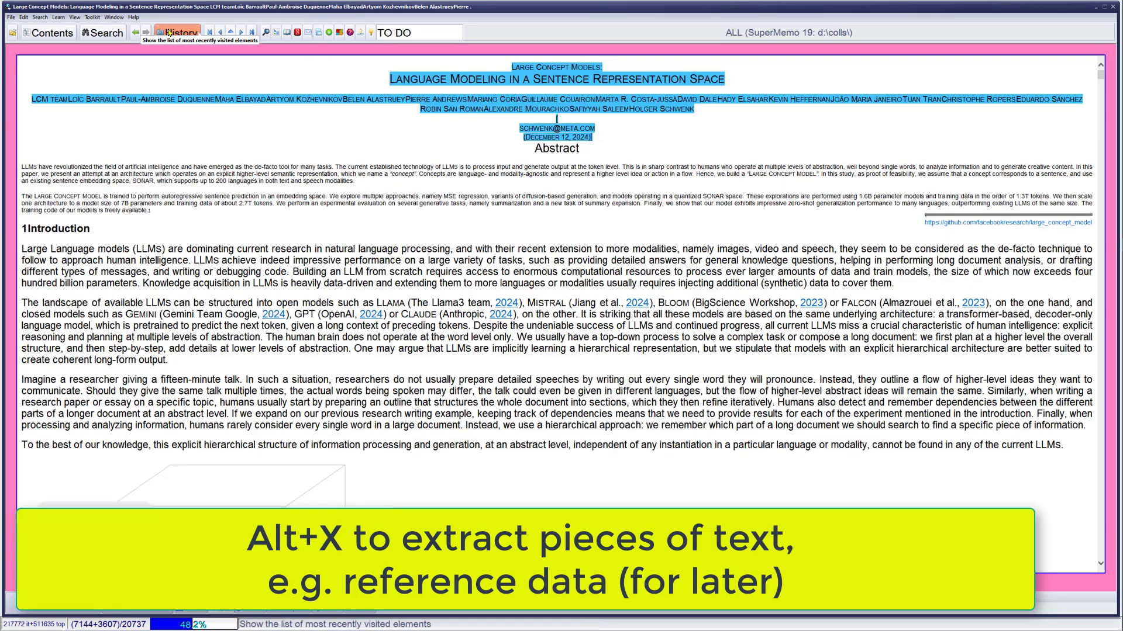
click(137, 33)
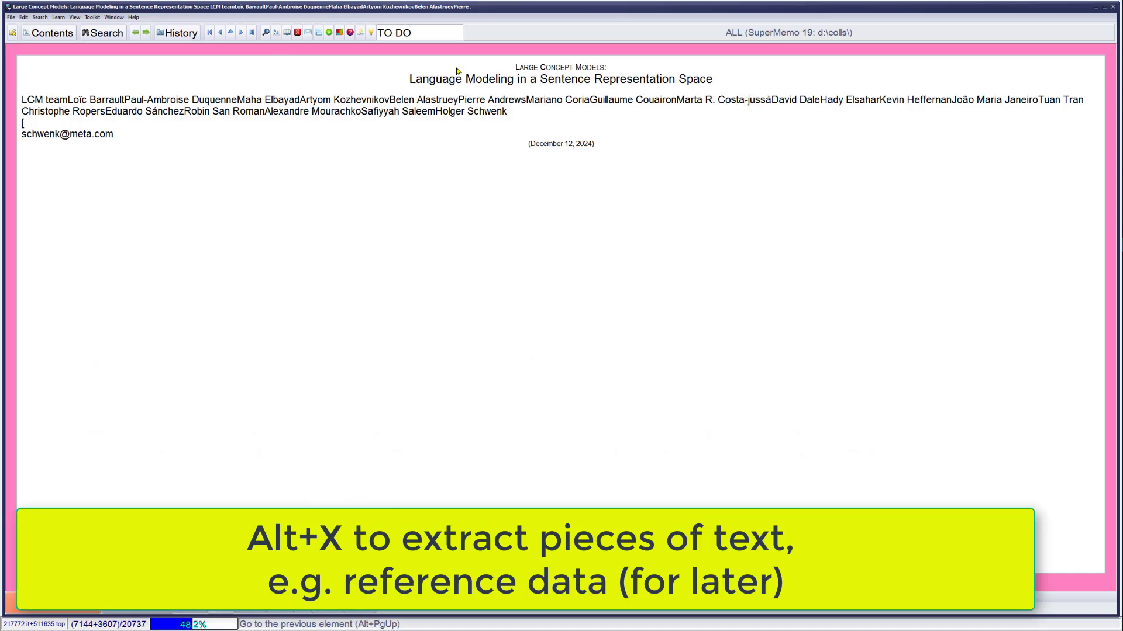
key(alt+Page_Down)
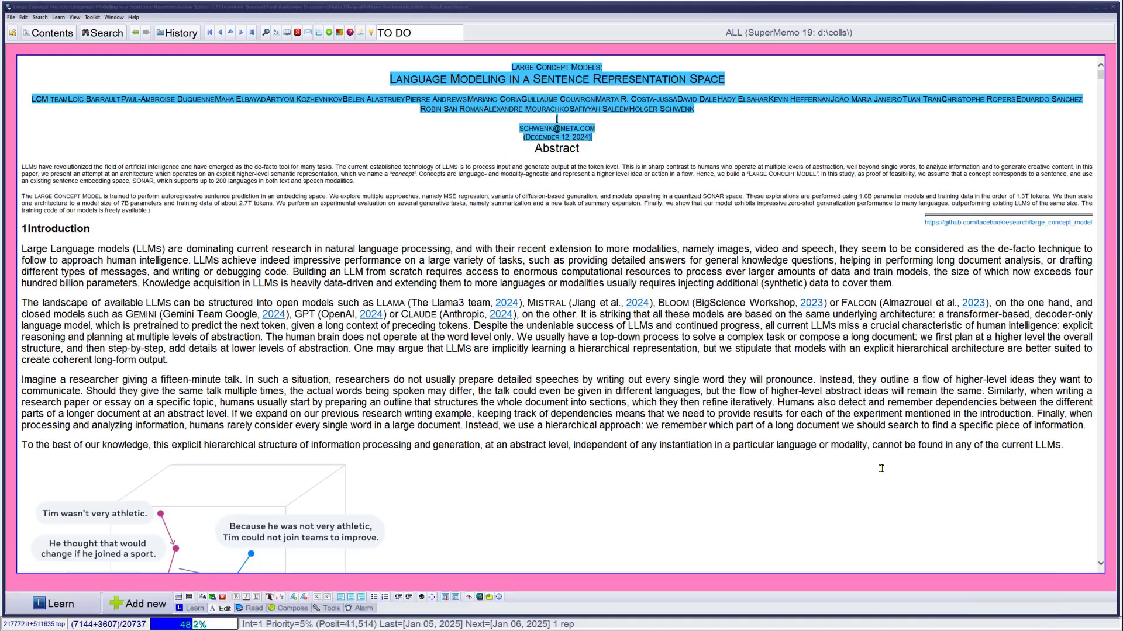
- Delete all text before the abstract's first word, then switch the article to reading mode
click(589, 167)
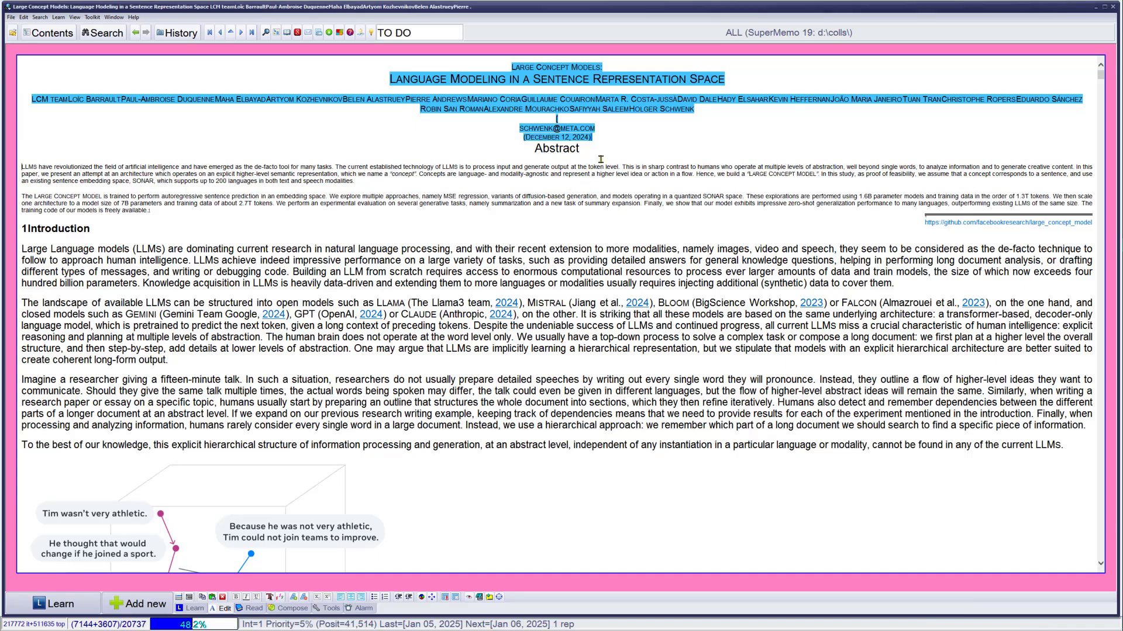
key(alt)
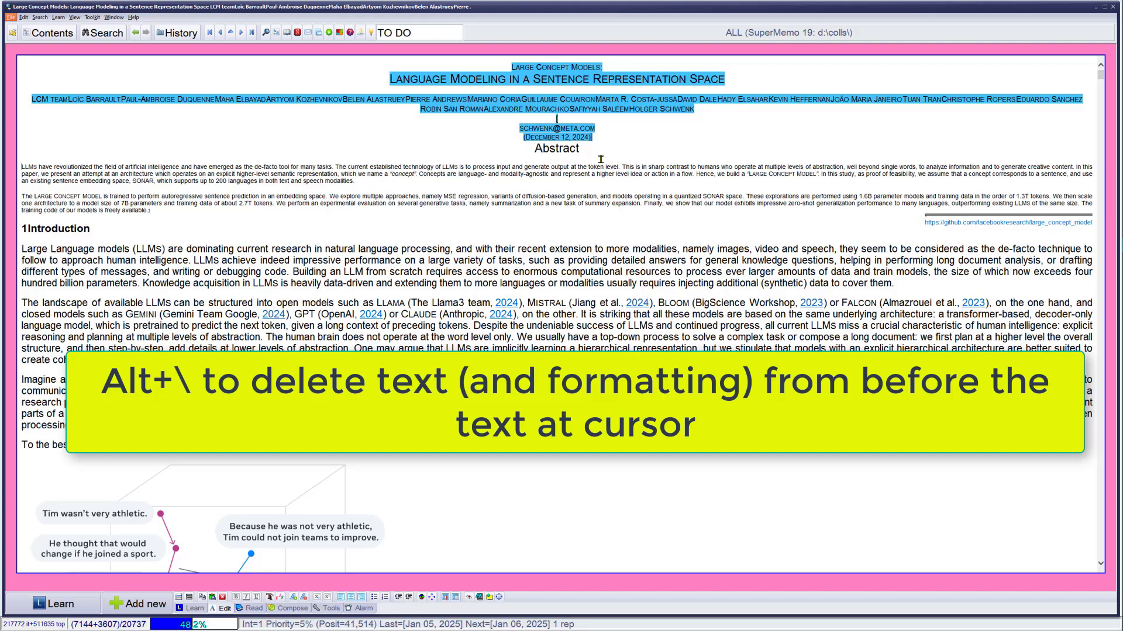
key(alt+backslash)
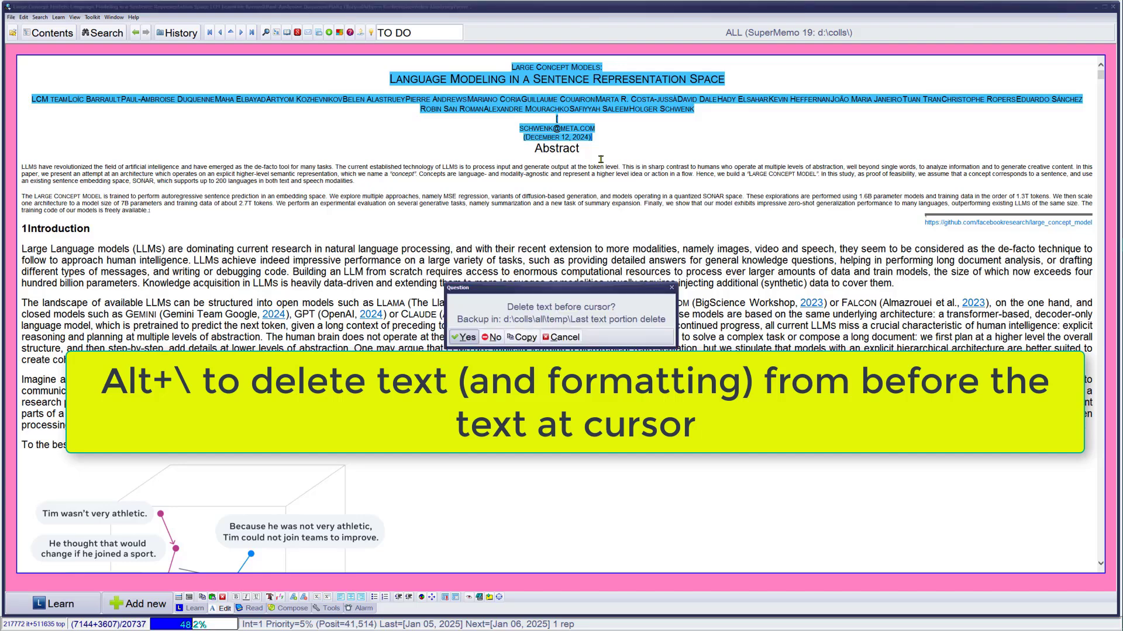
key(Return)
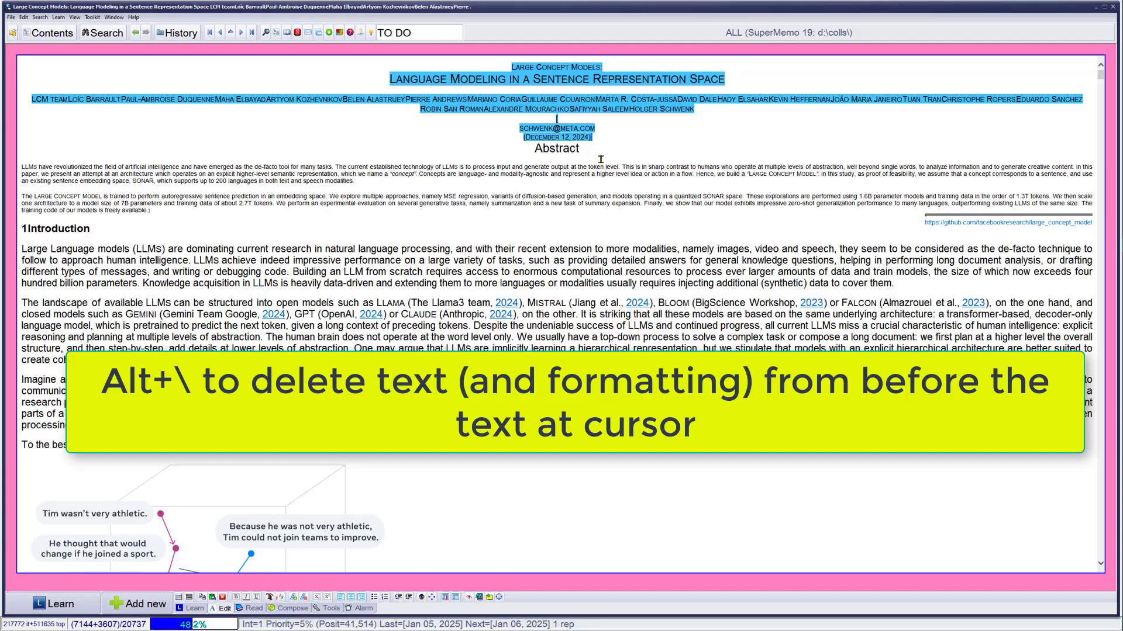
click(255, 609)
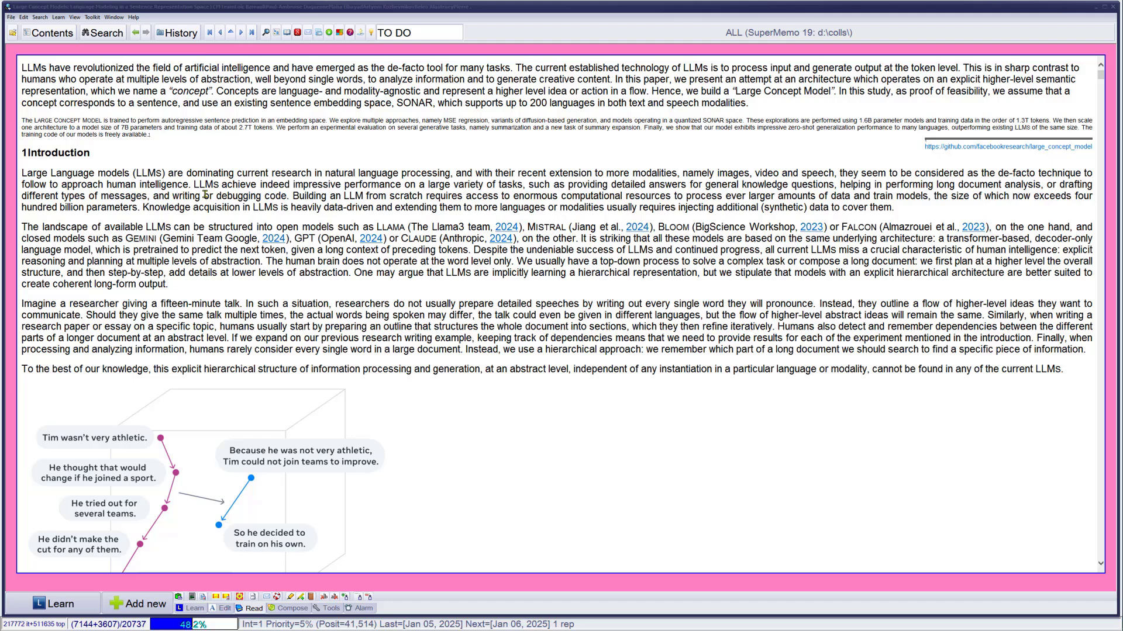
- Extract the abstract paragraph beginning 'LLMs have revolutionized' as a new element
click(205, 194)
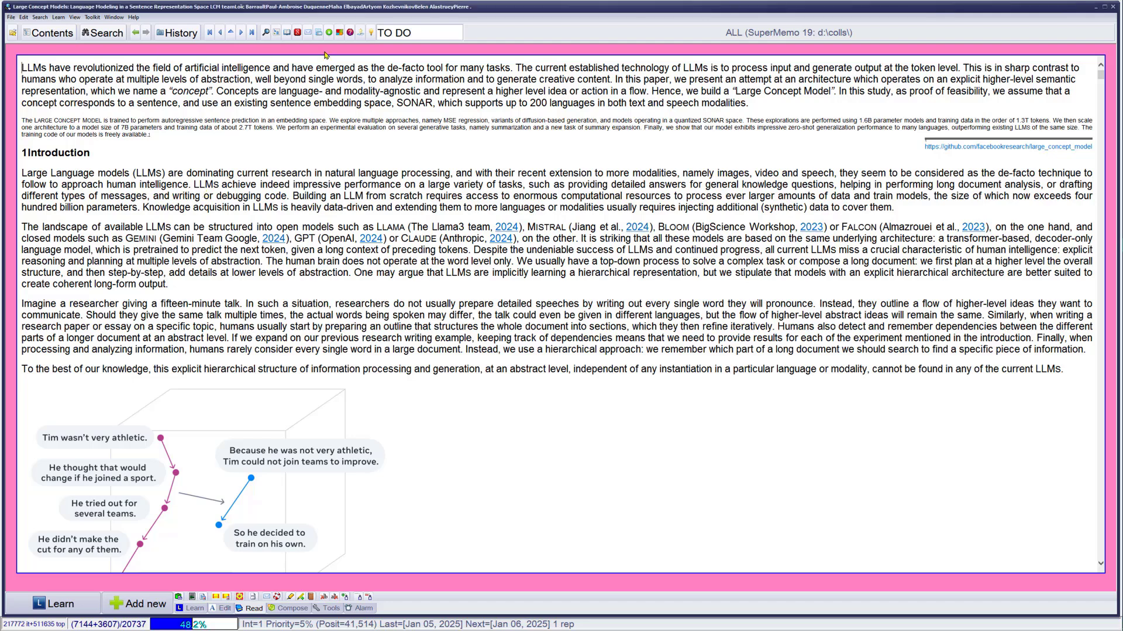
triple_click(745, 101)
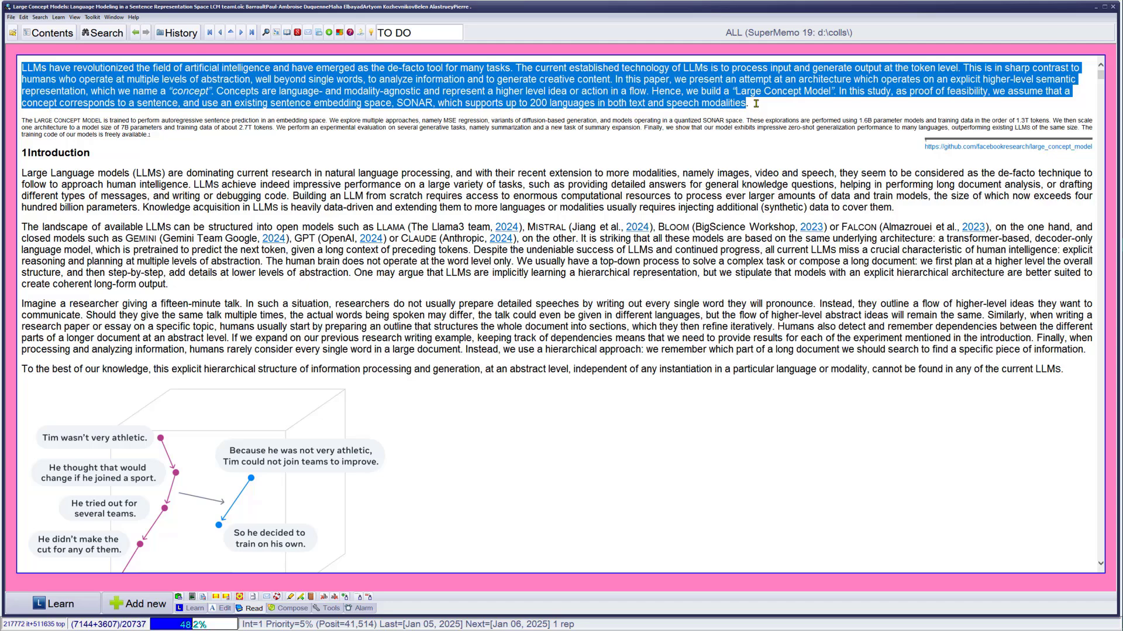
key(alt+x)
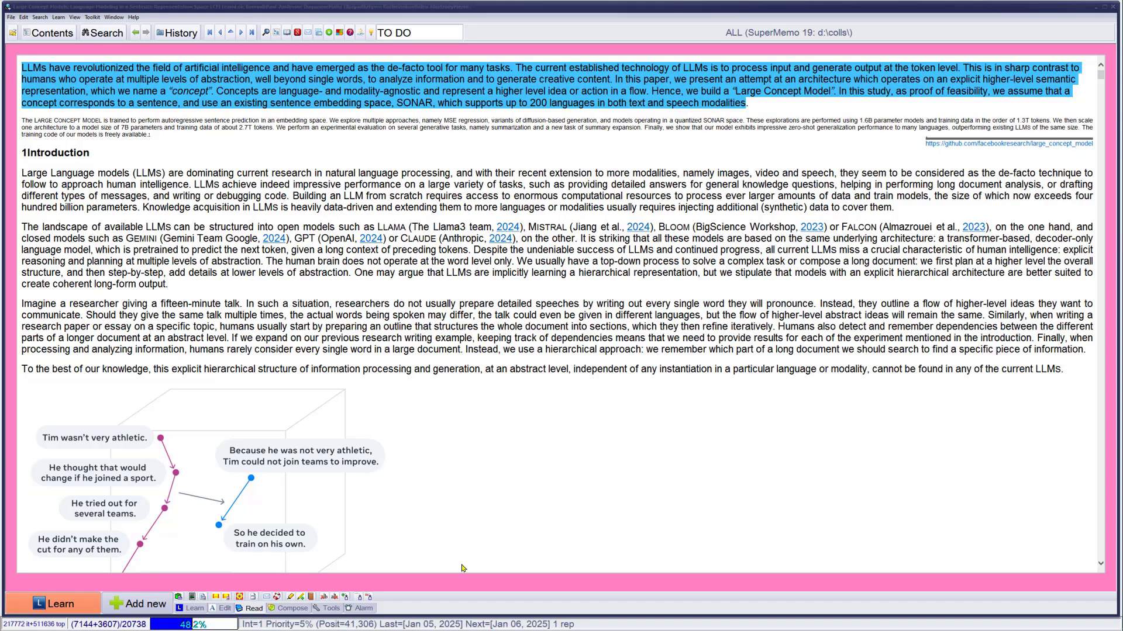
scroll(372, 506, down, 3)
scroll(421, 437, up, 3)
- Open the article's Images list and tick the first four images, previewing the second and third
key(ctrl+F8)
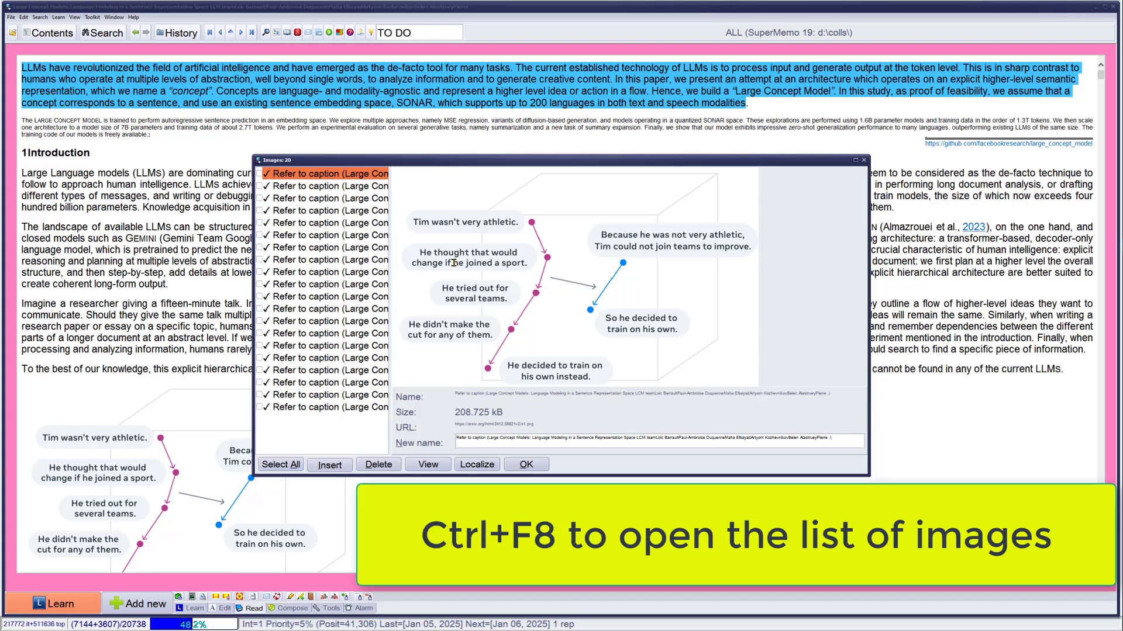
click(260, 174)
click(320, 187)
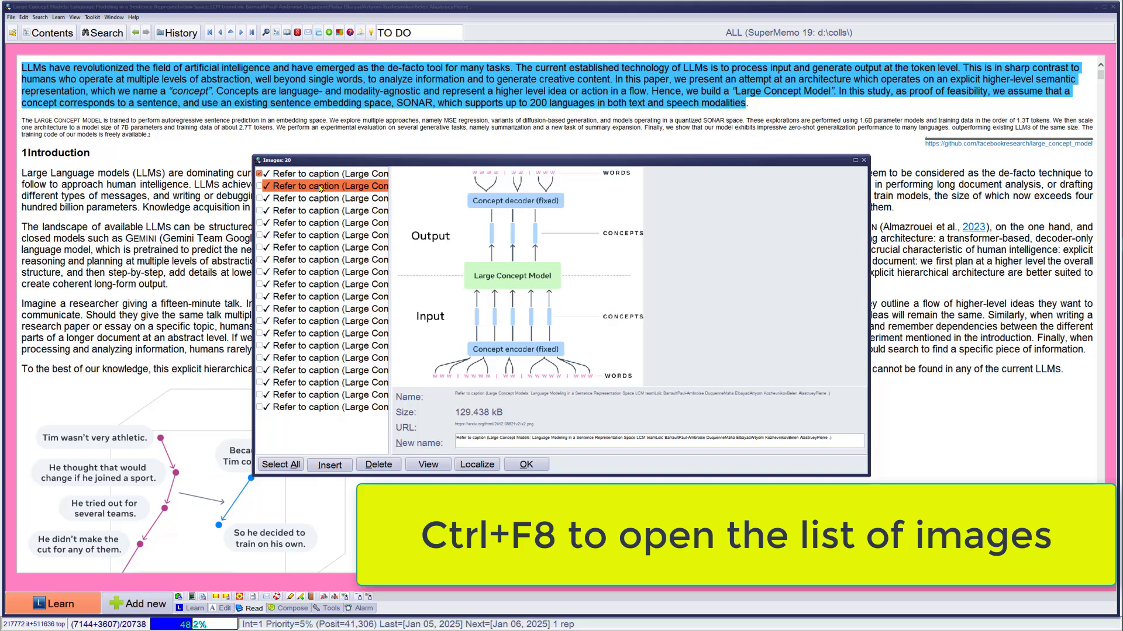
click(259, 187)
click(266, 198)
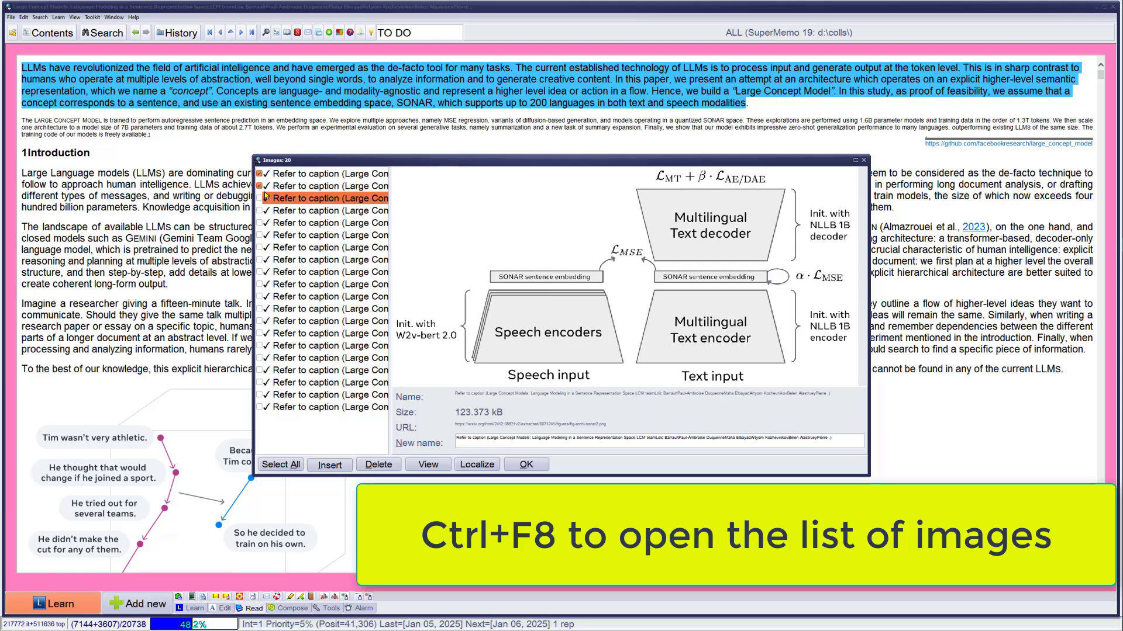
click(259, 199)
key(Down)
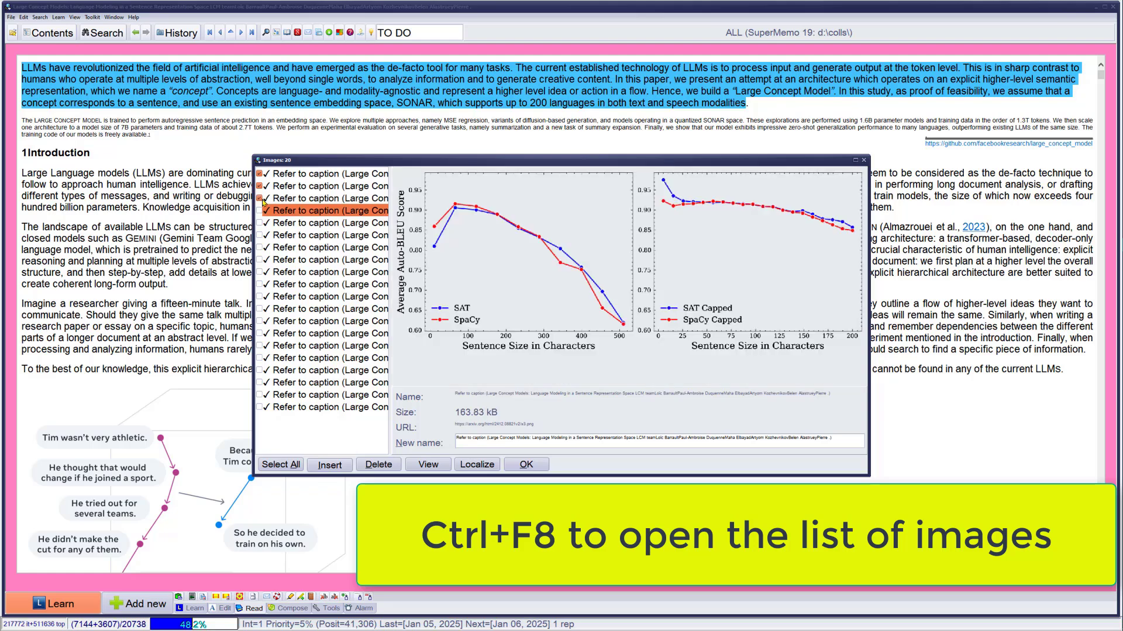
click(259, 211)
- Tick the remaining images, fifth through twentieth, for insertion
key(Down)
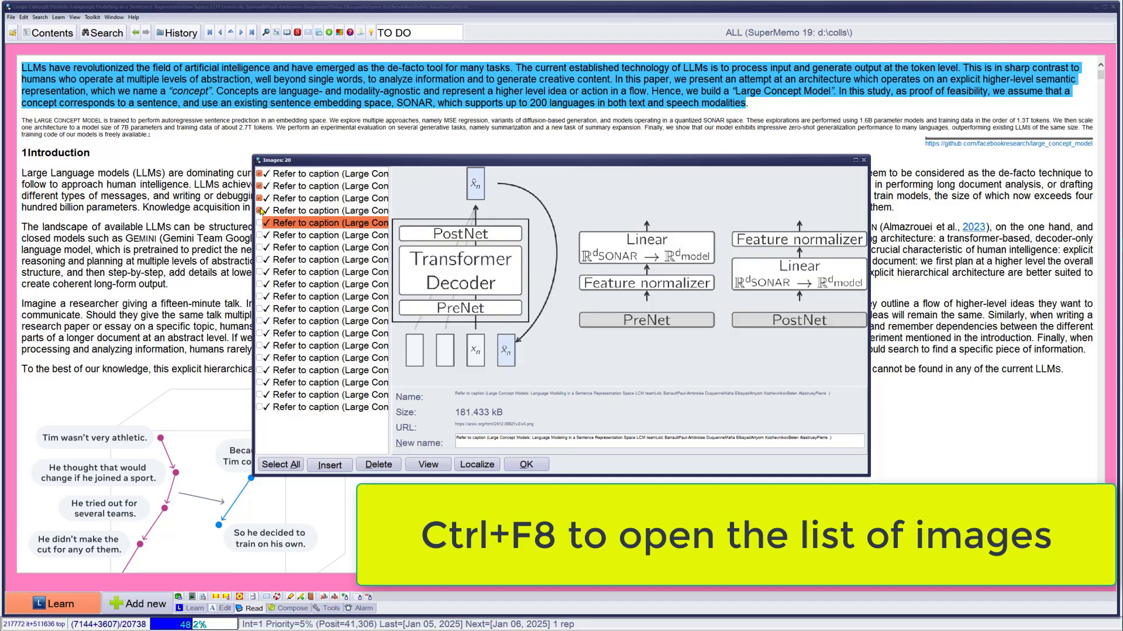
key(space)
key(Down)
key(space)
key(Down)
key(space)
key(Down)
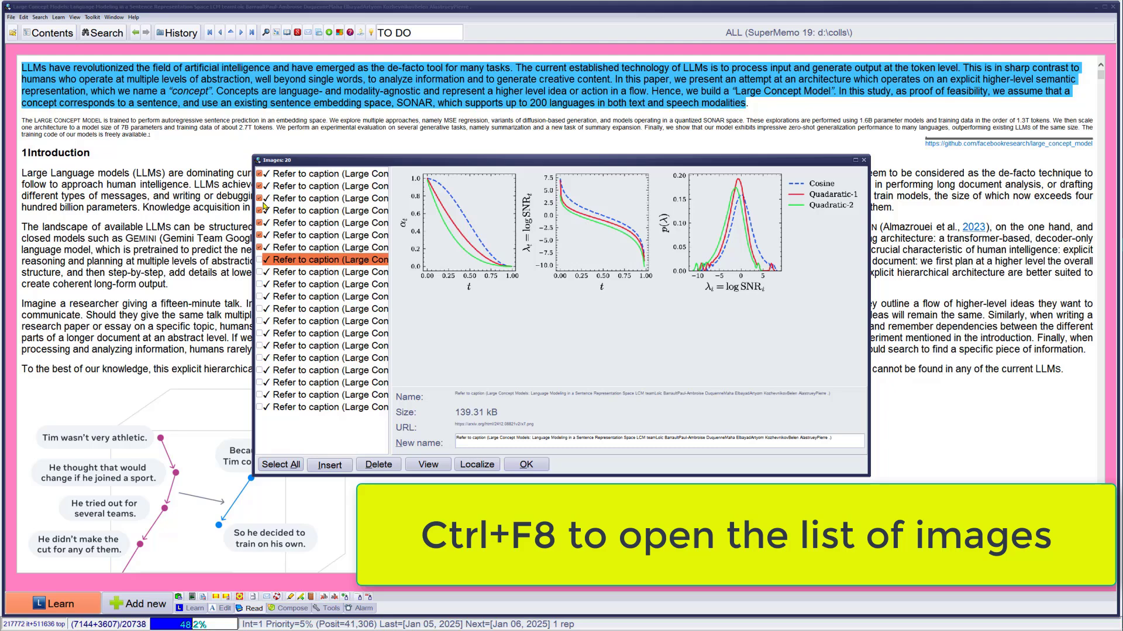
key(space)
key(Down)
key(space)
key(Down)
key(space)
key(Down)
key(space)
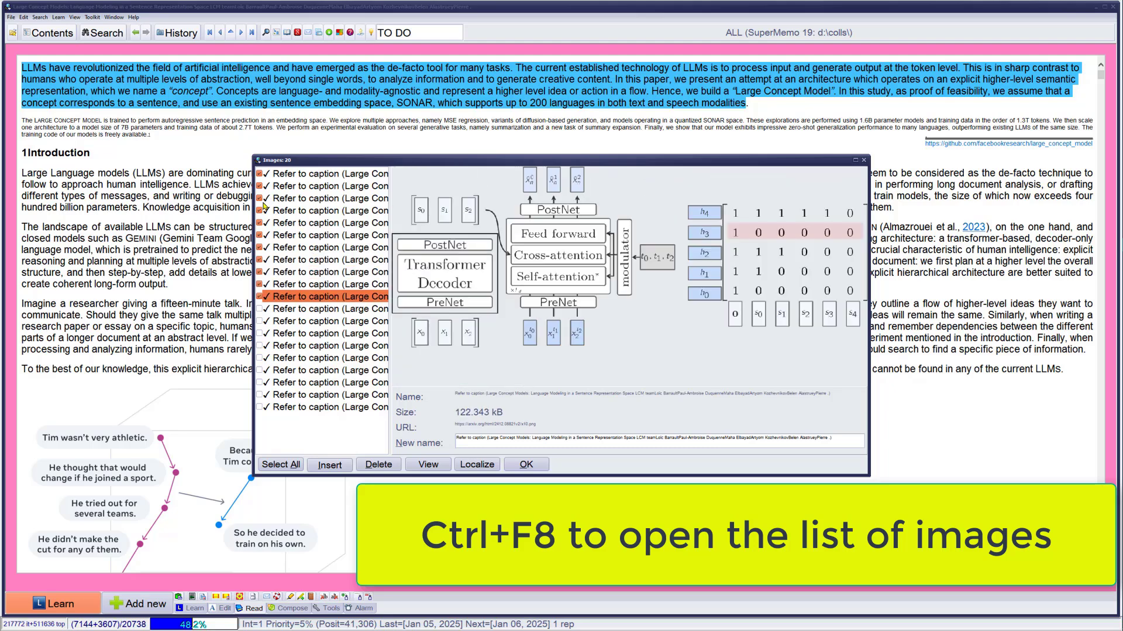
key(Down)
key(space)
key(Down)
key(space)
key(Down)
key(space)
key(Down)
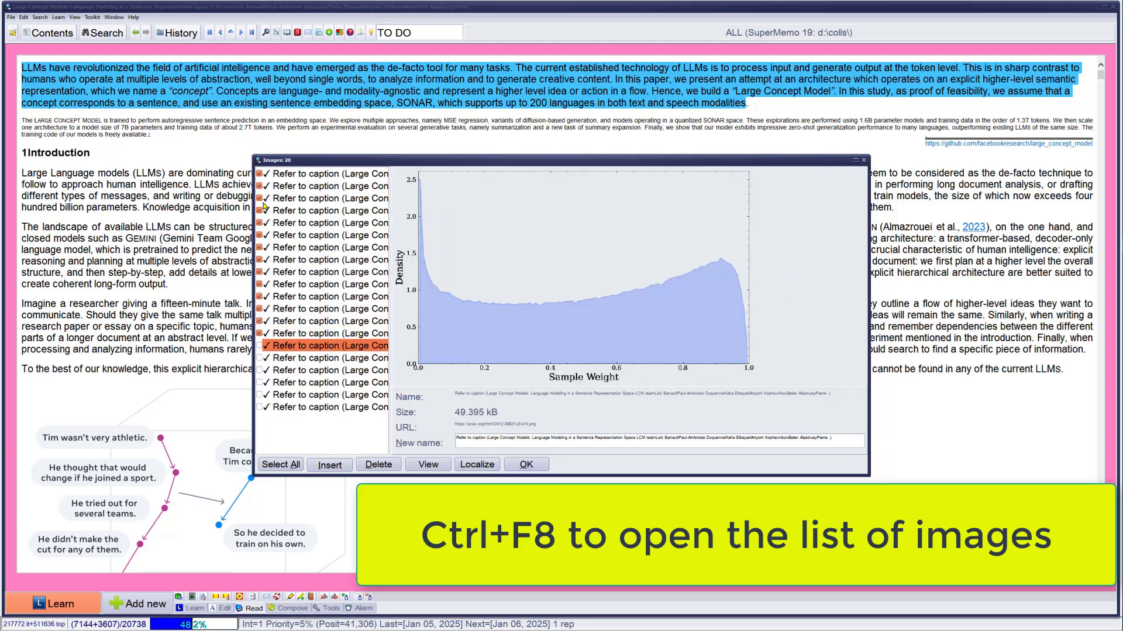
key(space)
key(Down)
key(space)
key(Down)
key(space)
key(Down)
key(space)
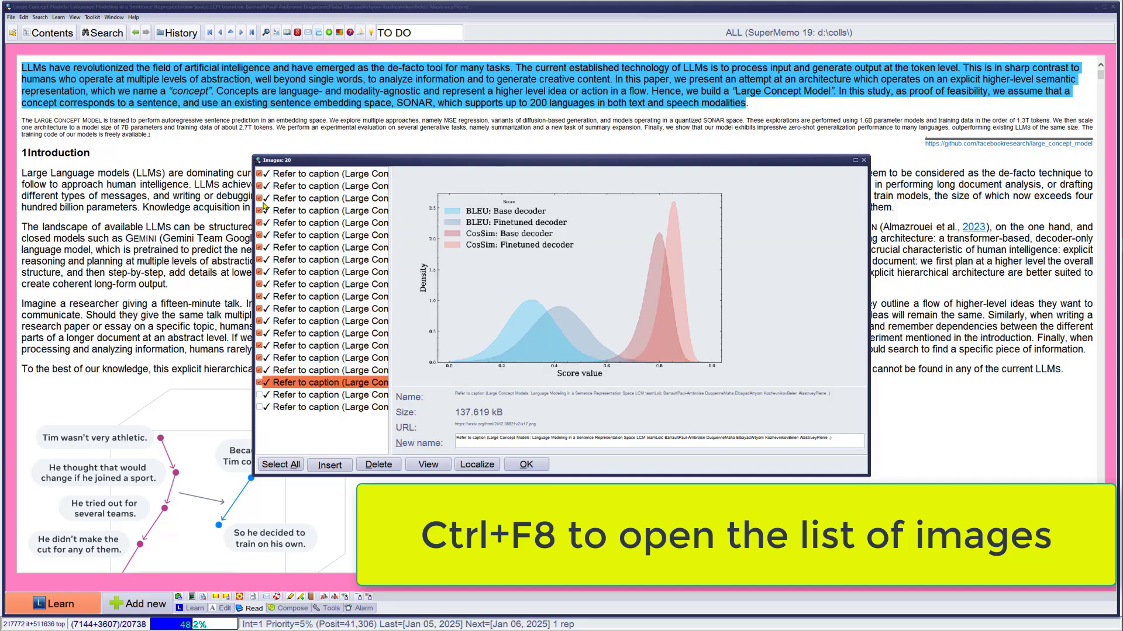
key(Down)
key(space)
key(Down)
key(space)
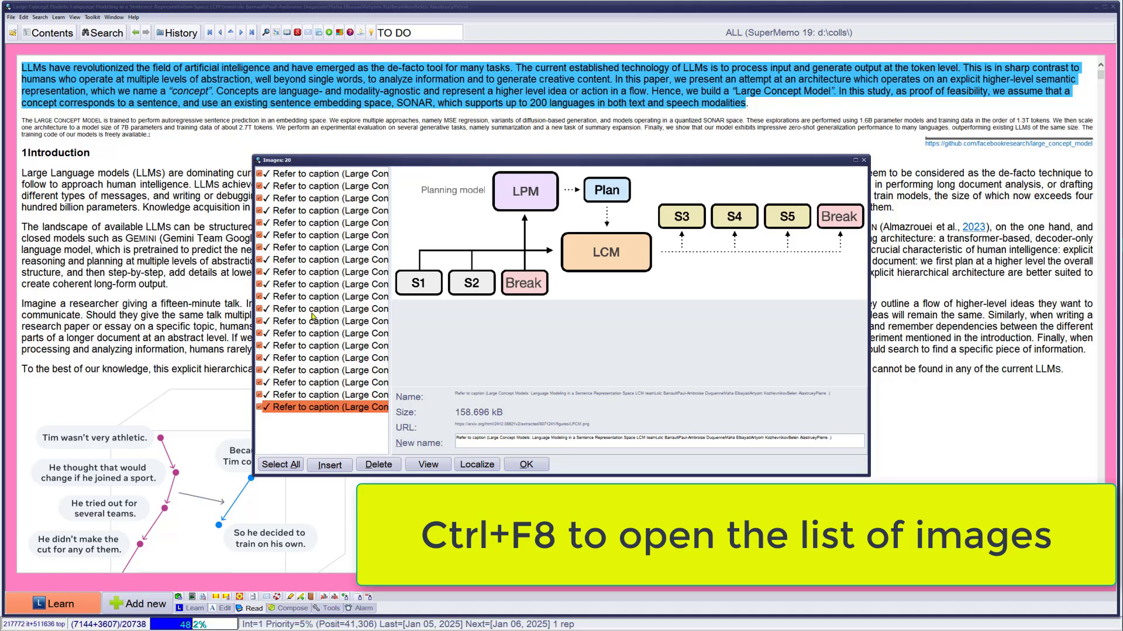
- Insert all ticked figures into the article and extract the autoregressive sentence-prediction sentence
click(330, 465)
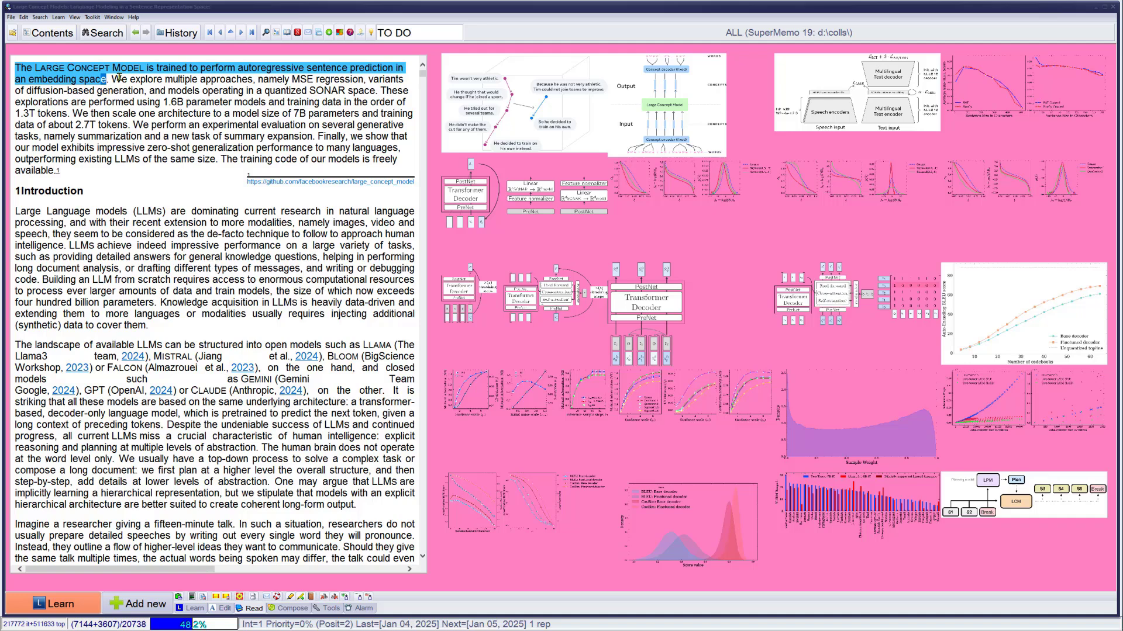
key(alt+x)
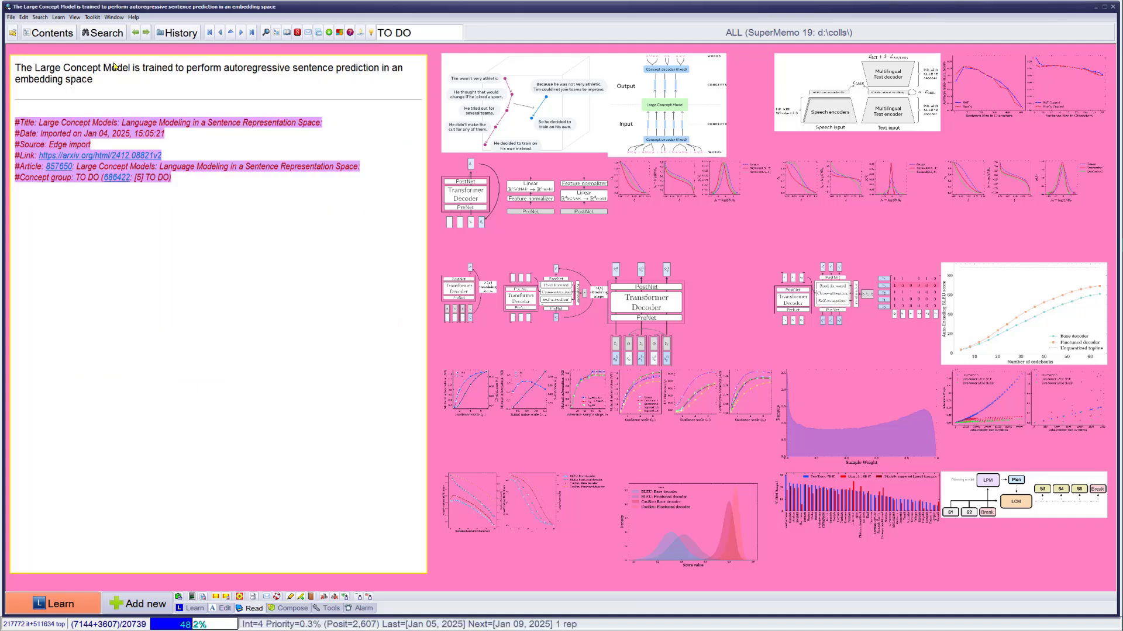
- Copy the extracted sentence and paste it under the 'explain:' prompt in Perplexity
key(q)
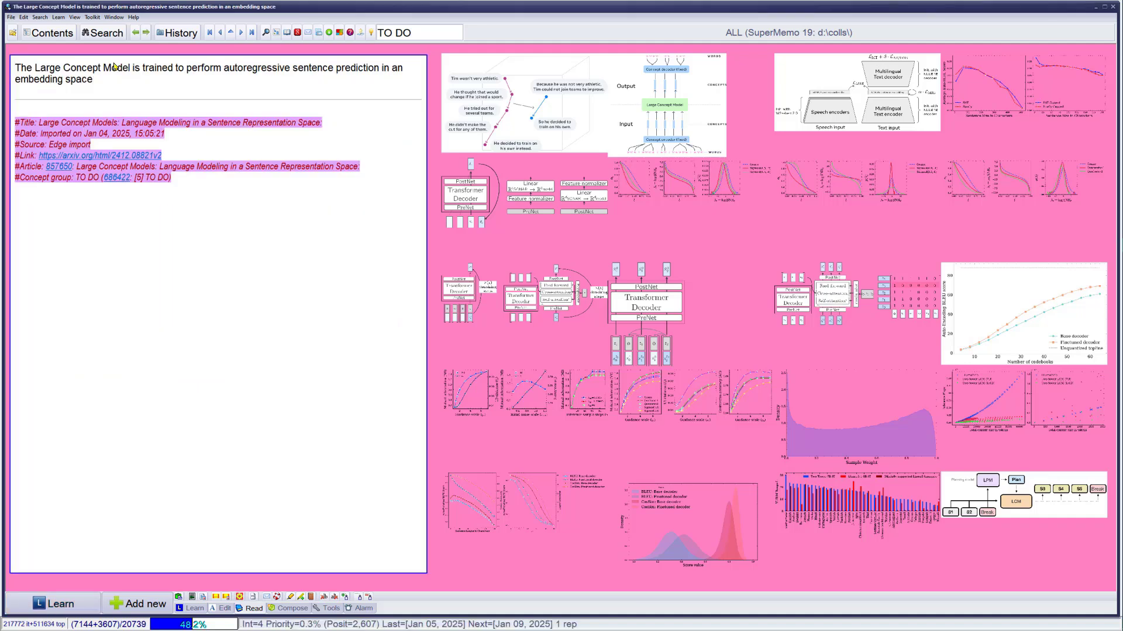
key(shift+Down)
key(shift+Down)
key(ctrl+c)
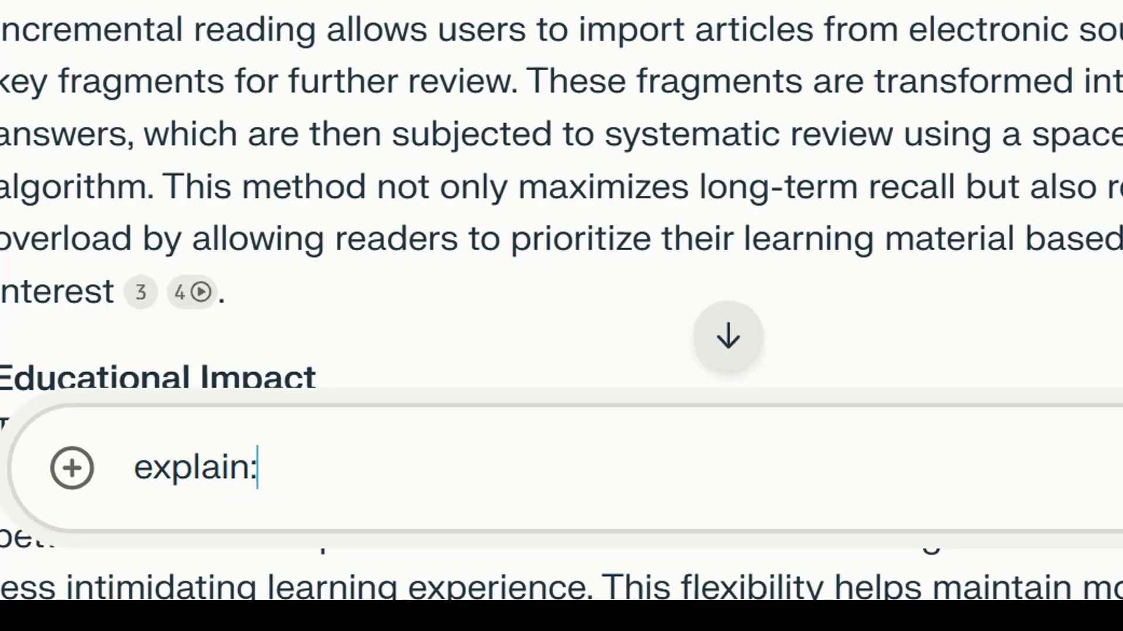
key(shift+Return)
key(shift+Return)
key(ctrl+v)
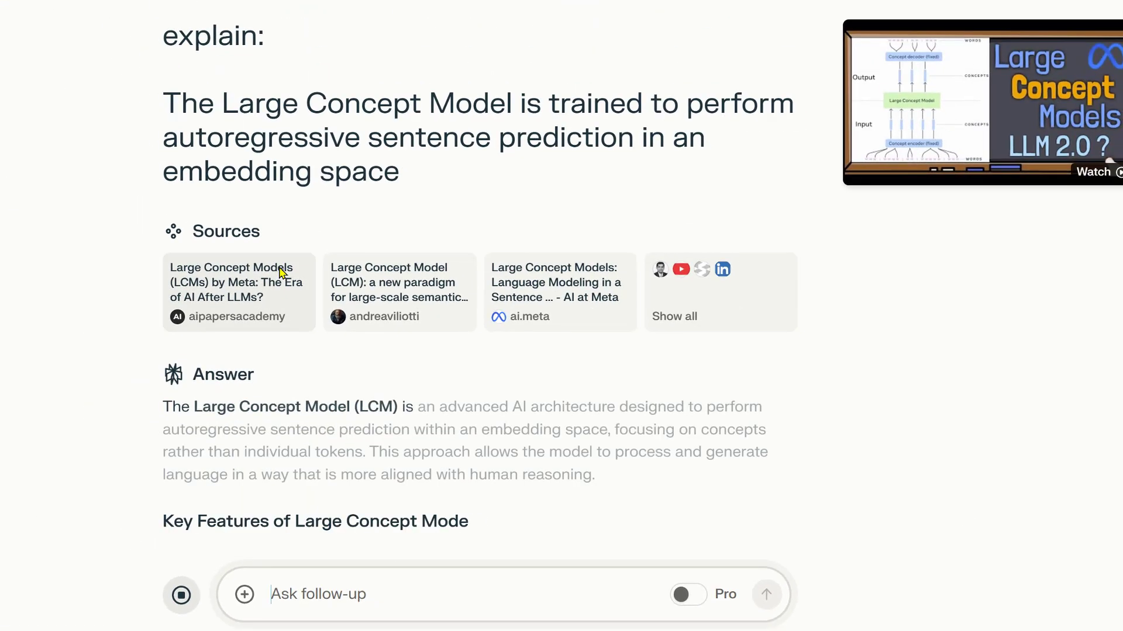
- Scroll through Perplexity's six-feature LCM explanation and paste the copied answer into the extract
scroll(280, 274, down, 5)
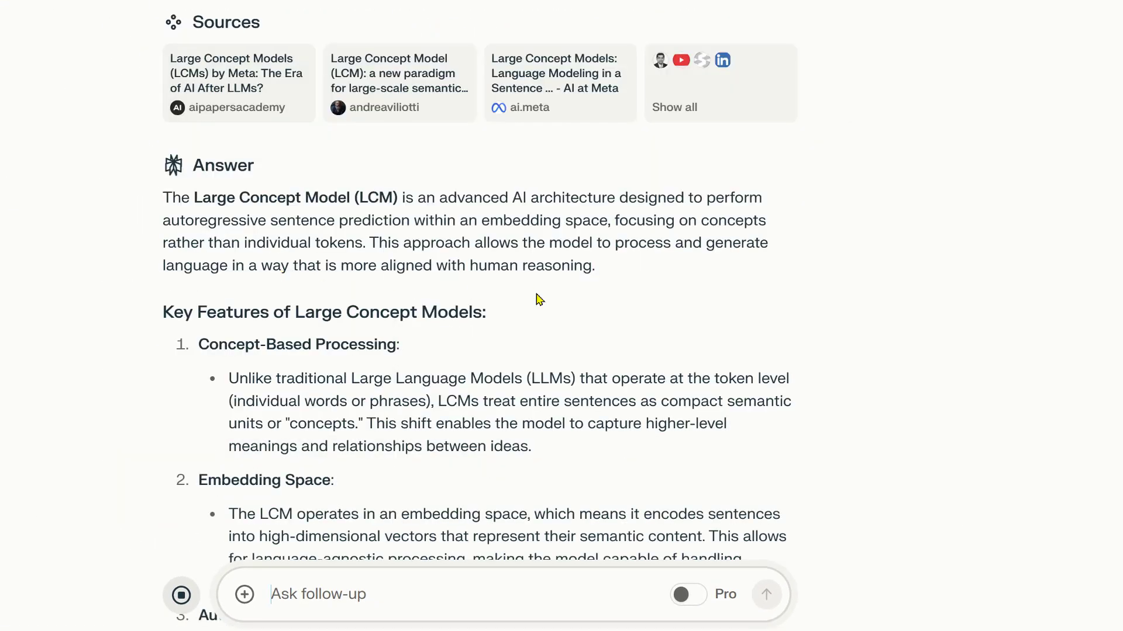
scroll(538, 300, down, 5)
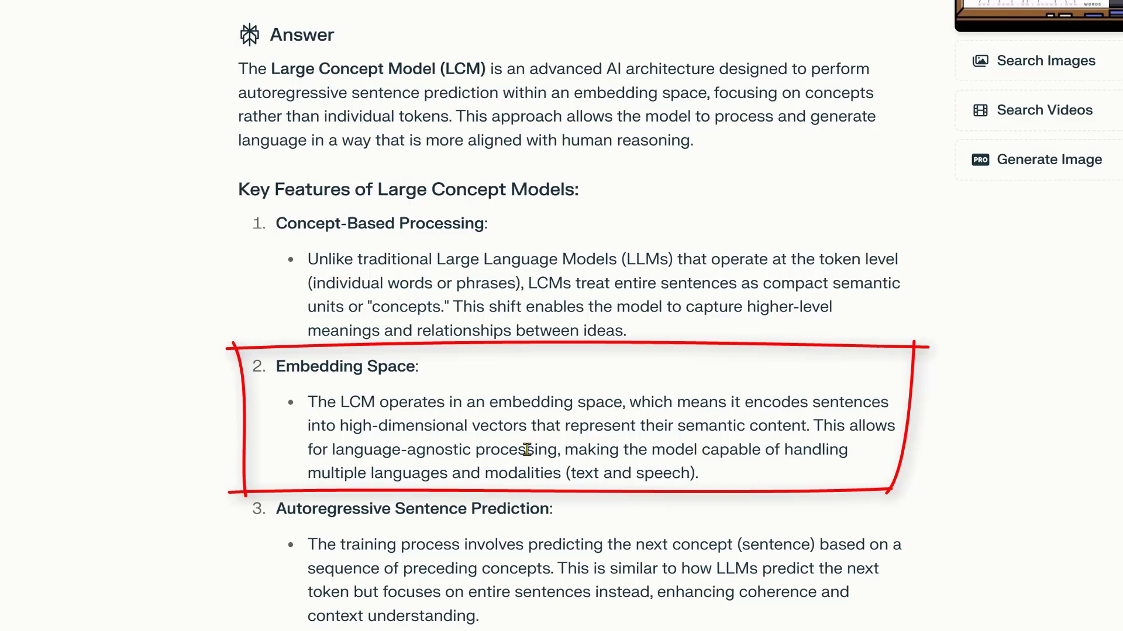
scroll(527, 450, down, 8)
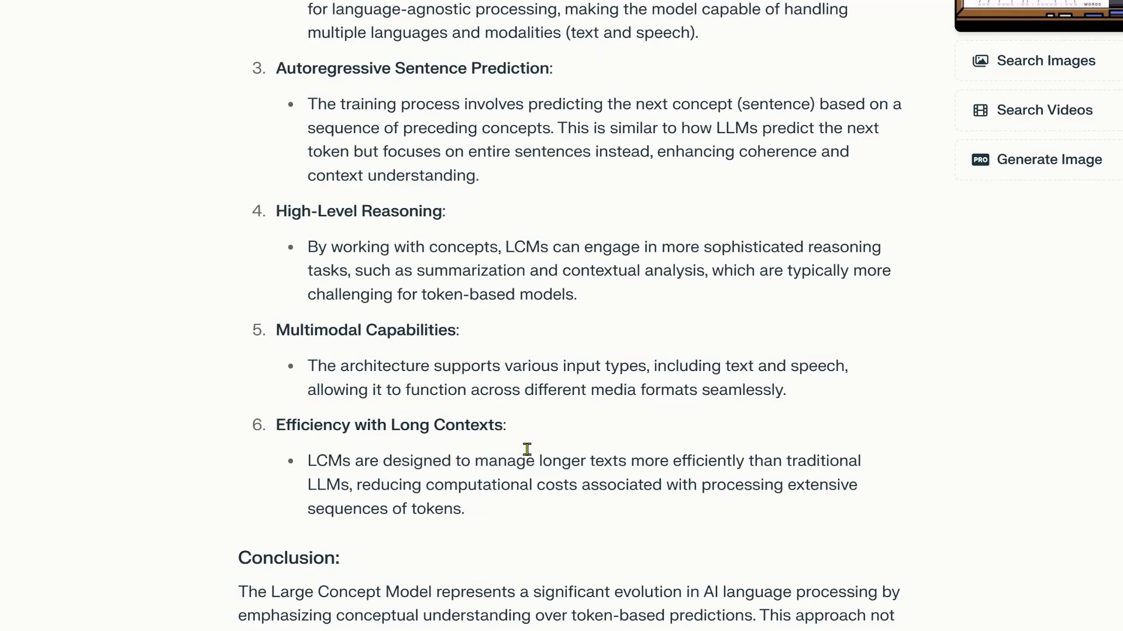
scroll(527, 449, down, 3)
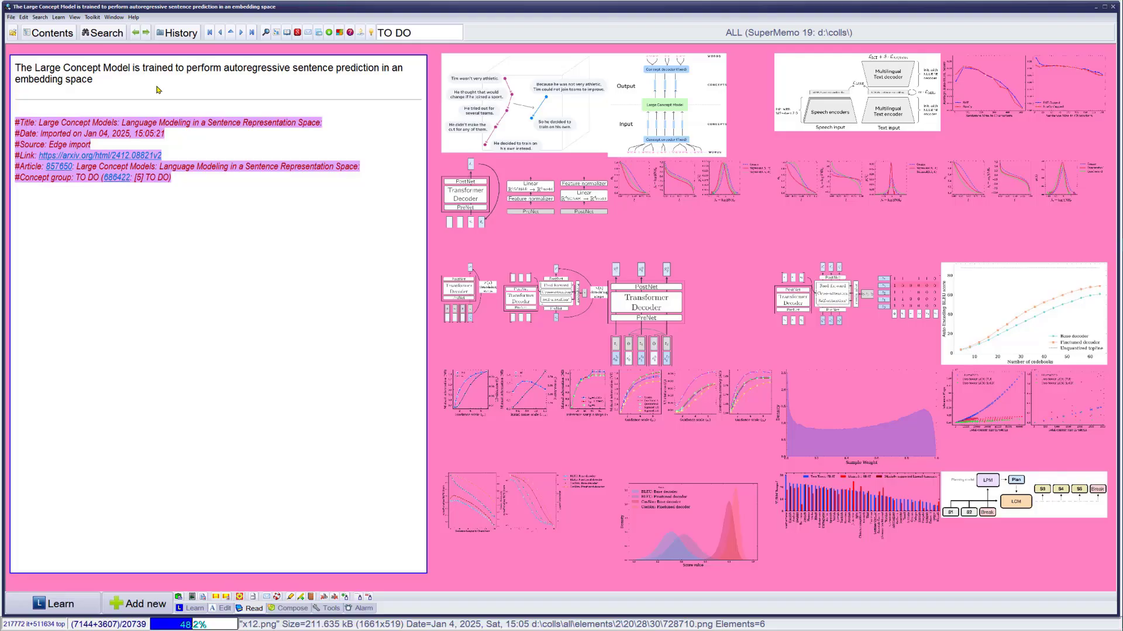
key(ctrl+v)
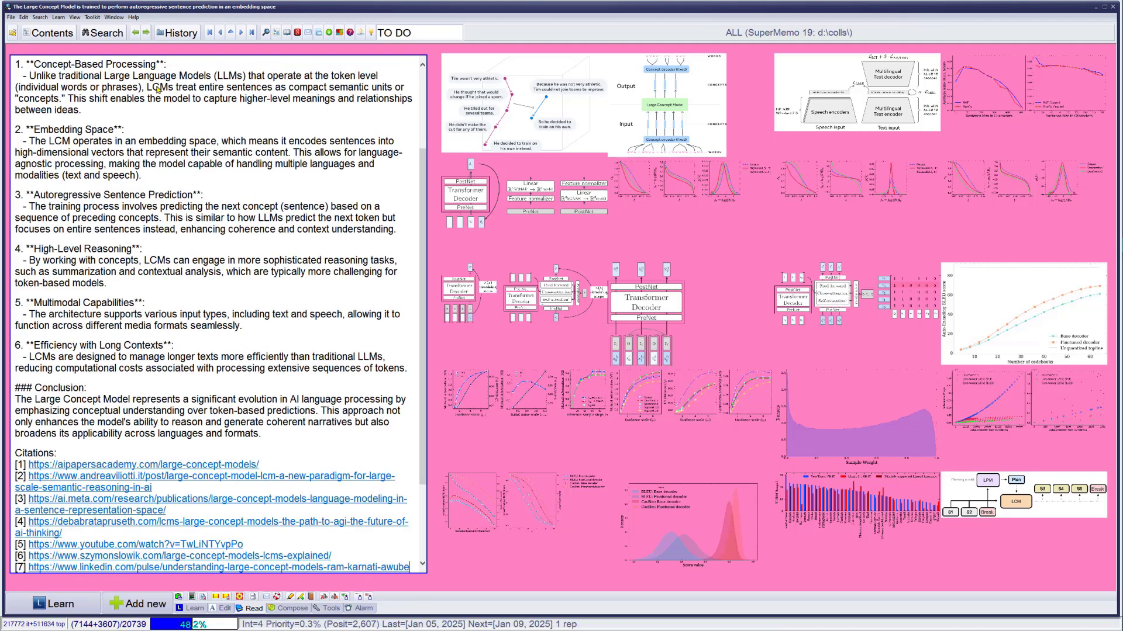
- Convert the pasted answer from Markdown to formatted text via Text > Convert > Markdown
right_click(198, 204)
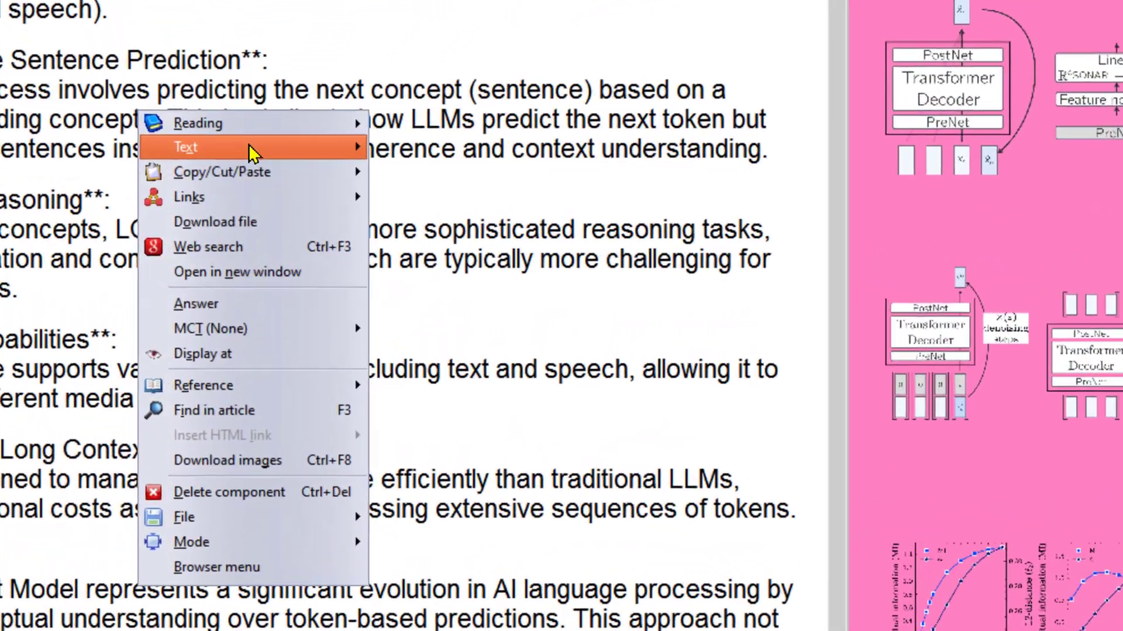
mouse_move(234, 218)
mouse_move(421, 293)
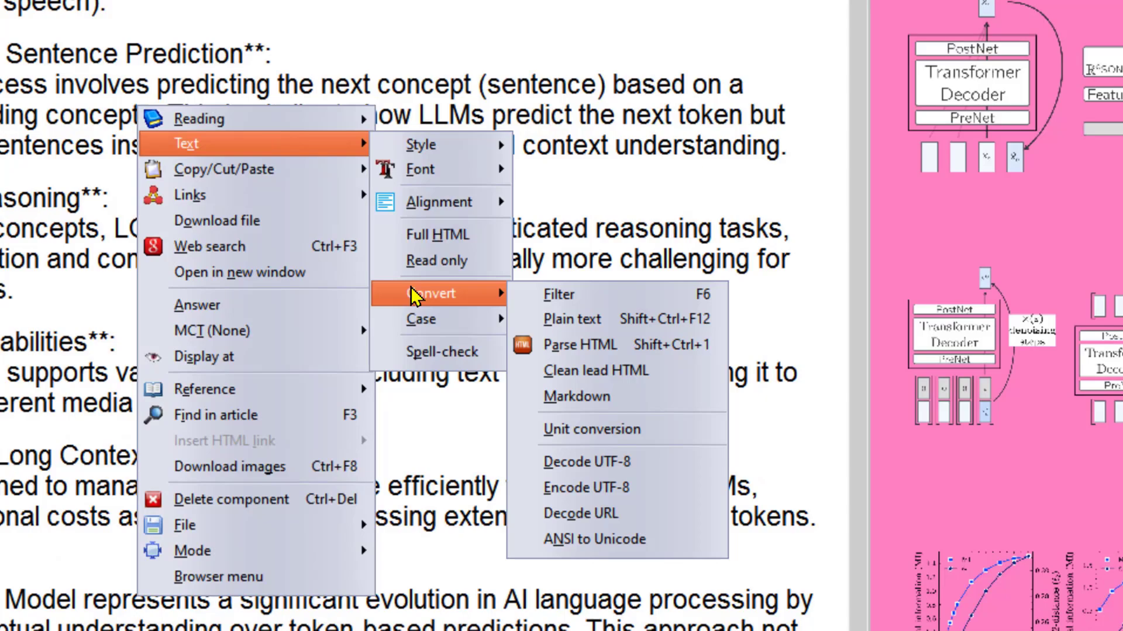
click(454, 350)
click(376, 354)
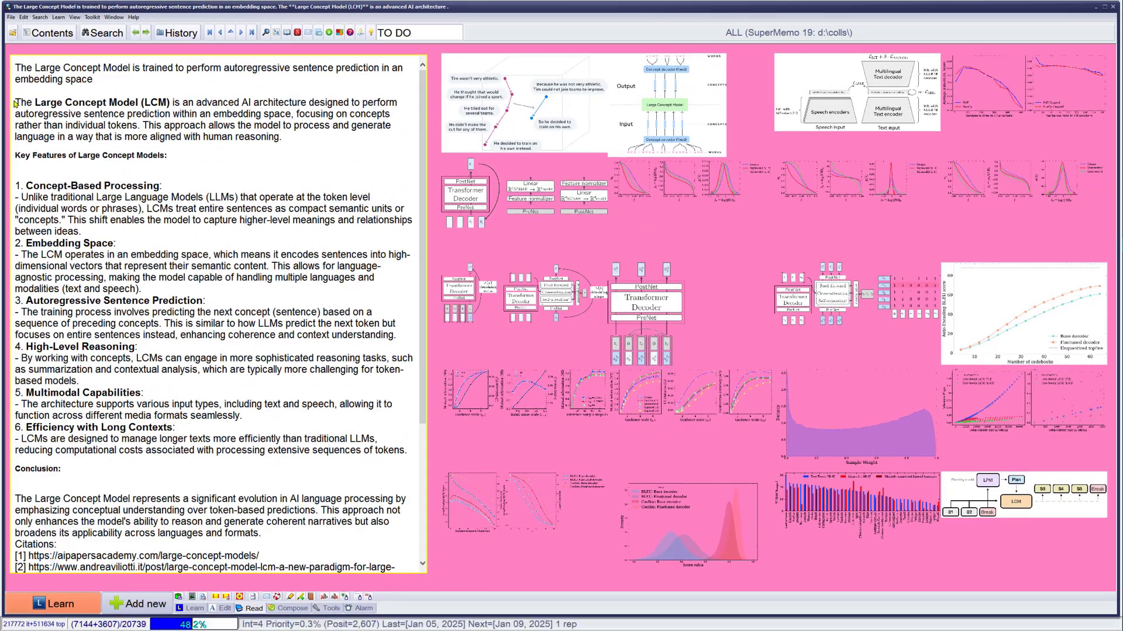
- Color the selected AI answer's background a custom pale green with Lum 221
scroll(201, 212, down, 6)
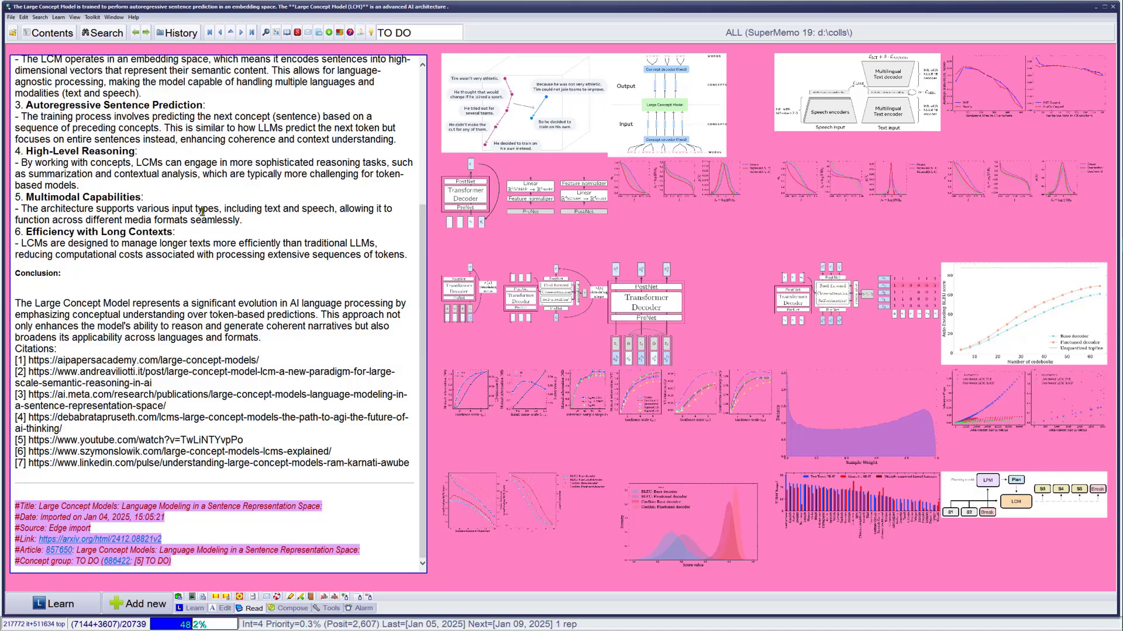
shift+click(404, 255)
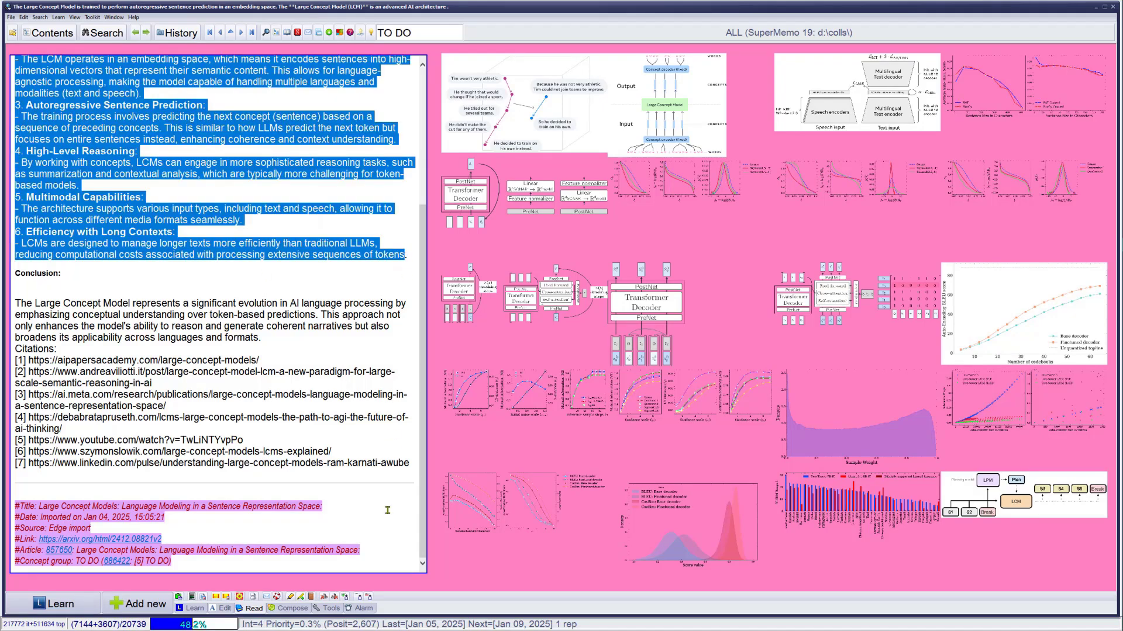
click(421, 598)
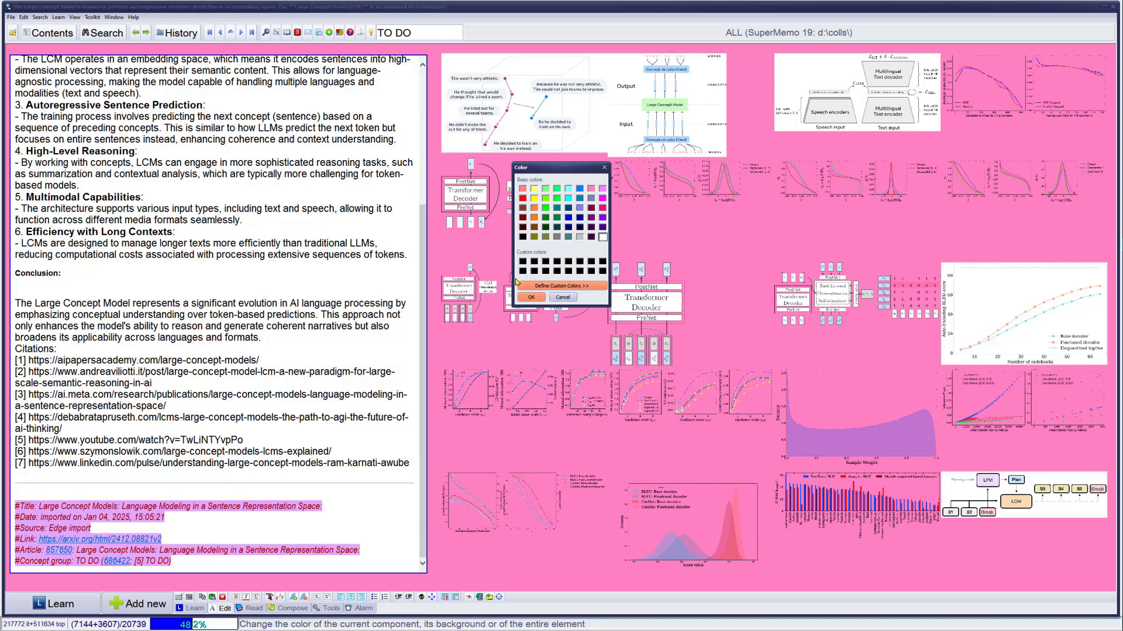
click(558, 199)
click(582, 286)
click(704, 185)
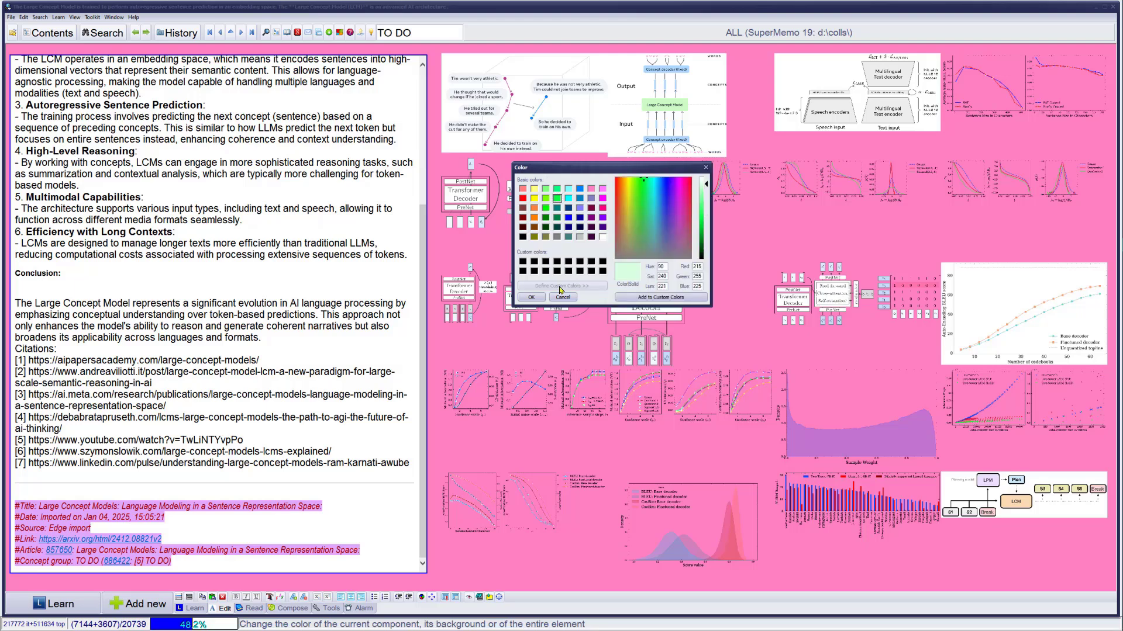
click(540, 297)
key(Escape)
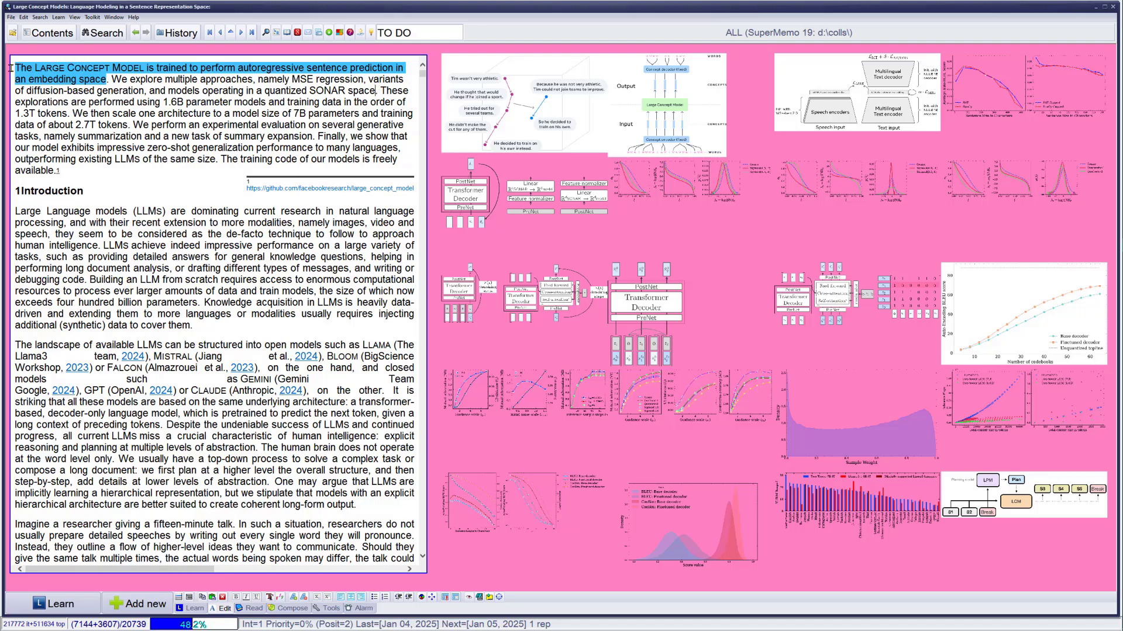
- Extend the text selection in the article through 'quantized SONAR space'
key(ctrl+shift+Right)
key(ctrl+shift+Right)
key(ctrl+shift+Right)
key(ctrl+shift+Right)
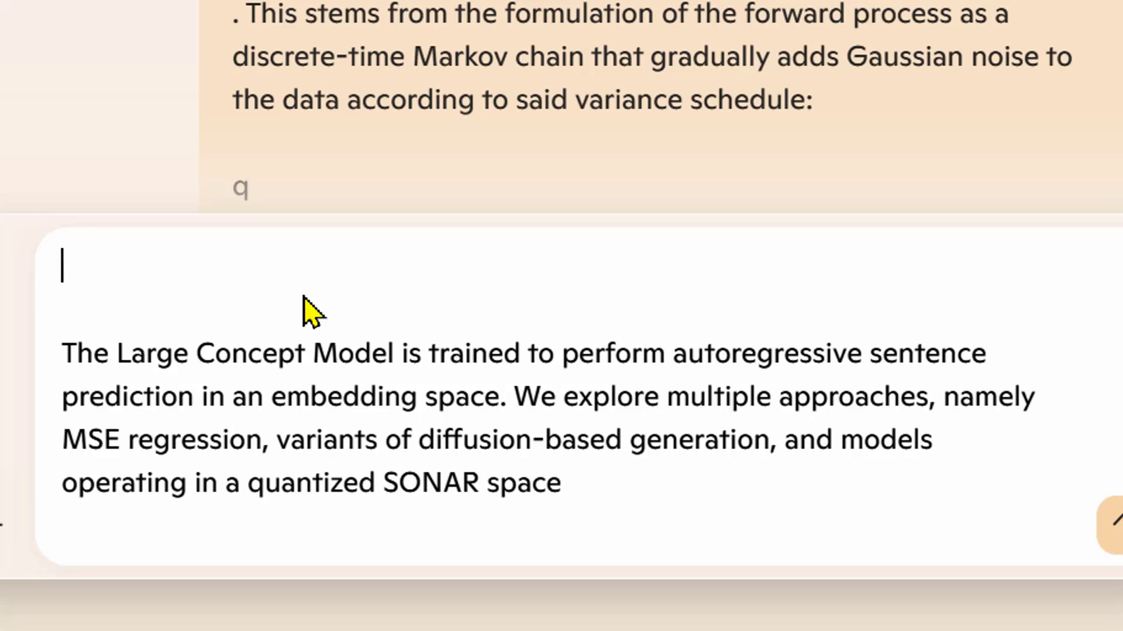
- Ask Perplexity to explain MSE regression, diffusion-based generation and quantized SONAR space; capture the variance schedule paragraph
text(explain )
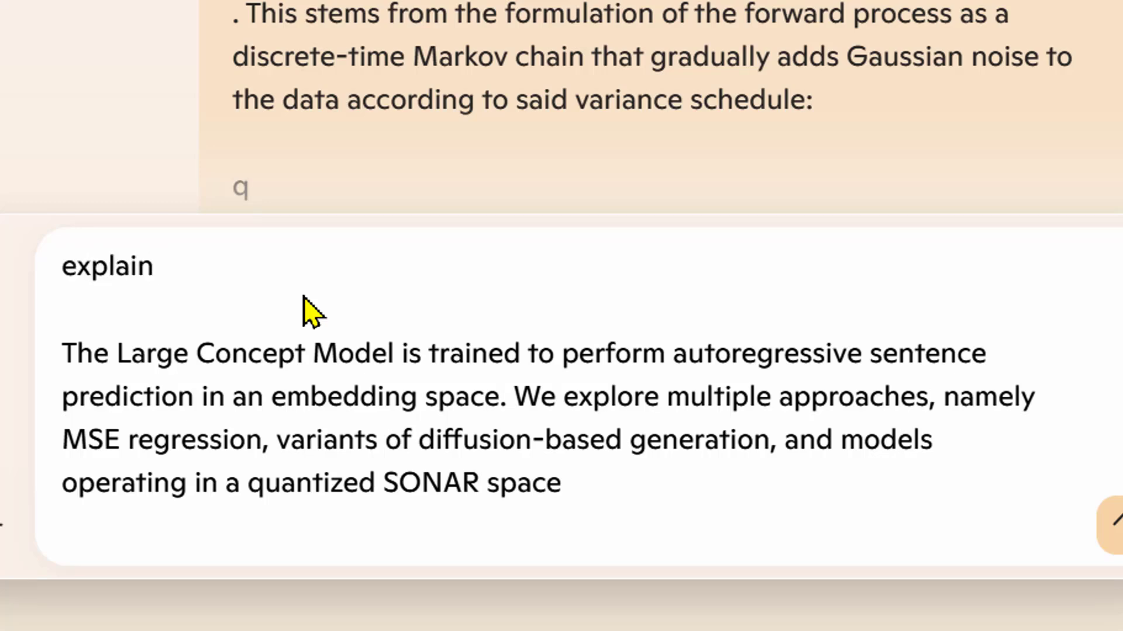
text(MSE)
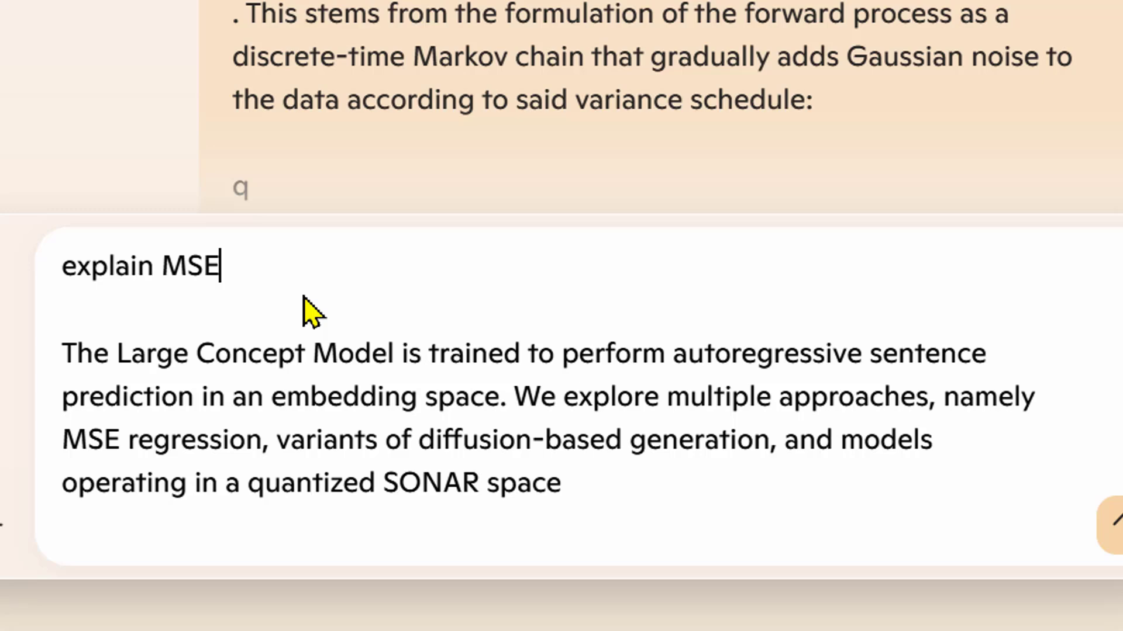
text( regression, diffis)
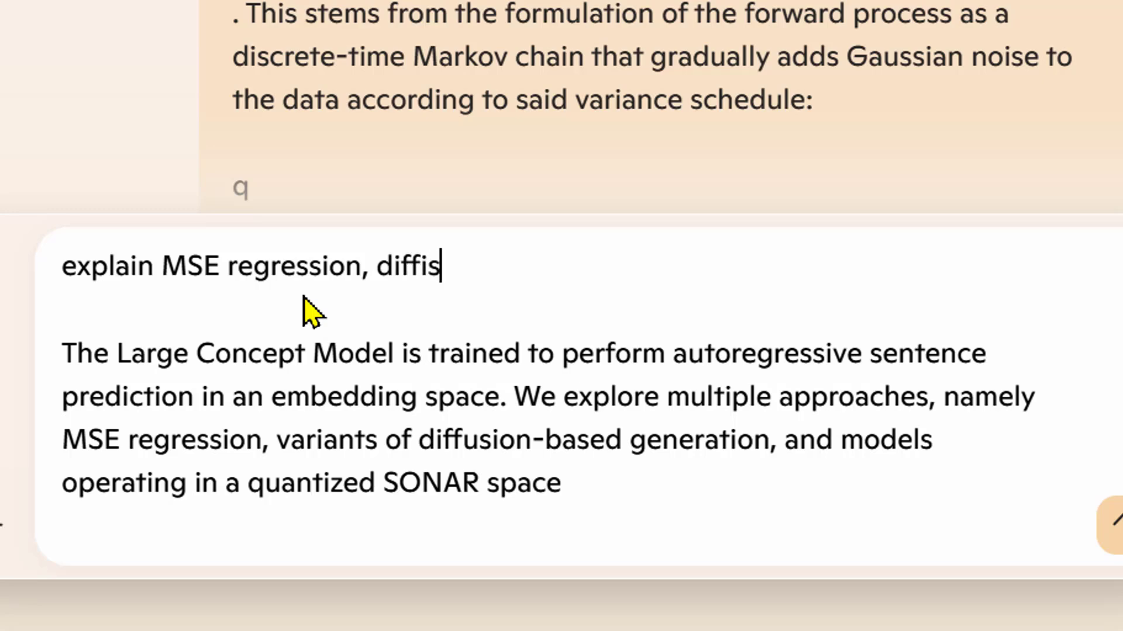
text(ion-base)
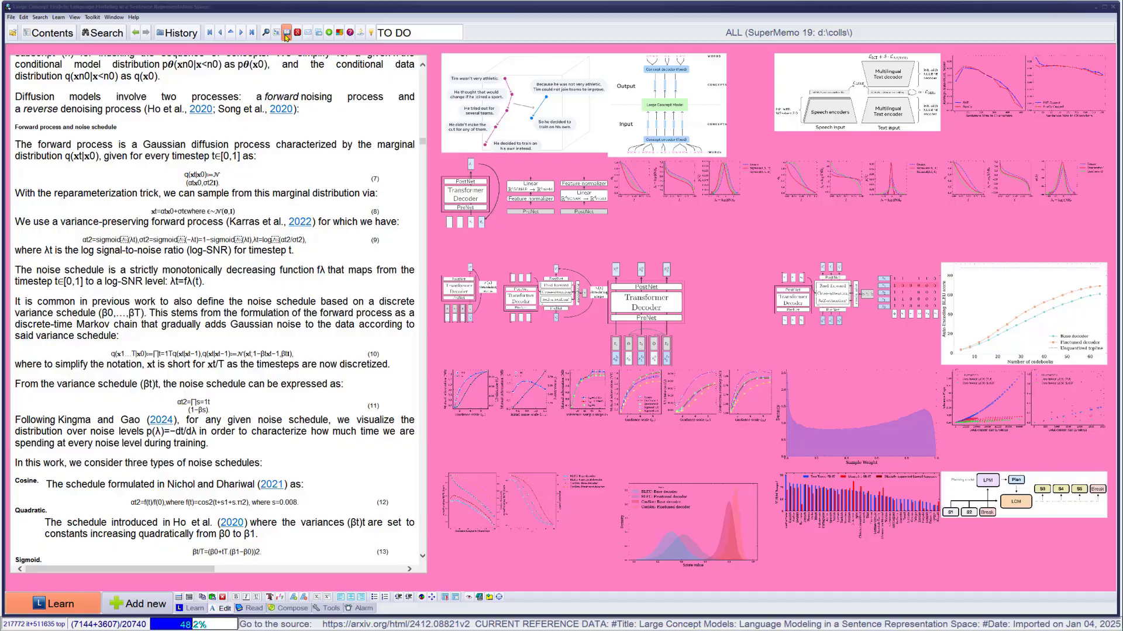
click(286, 34)
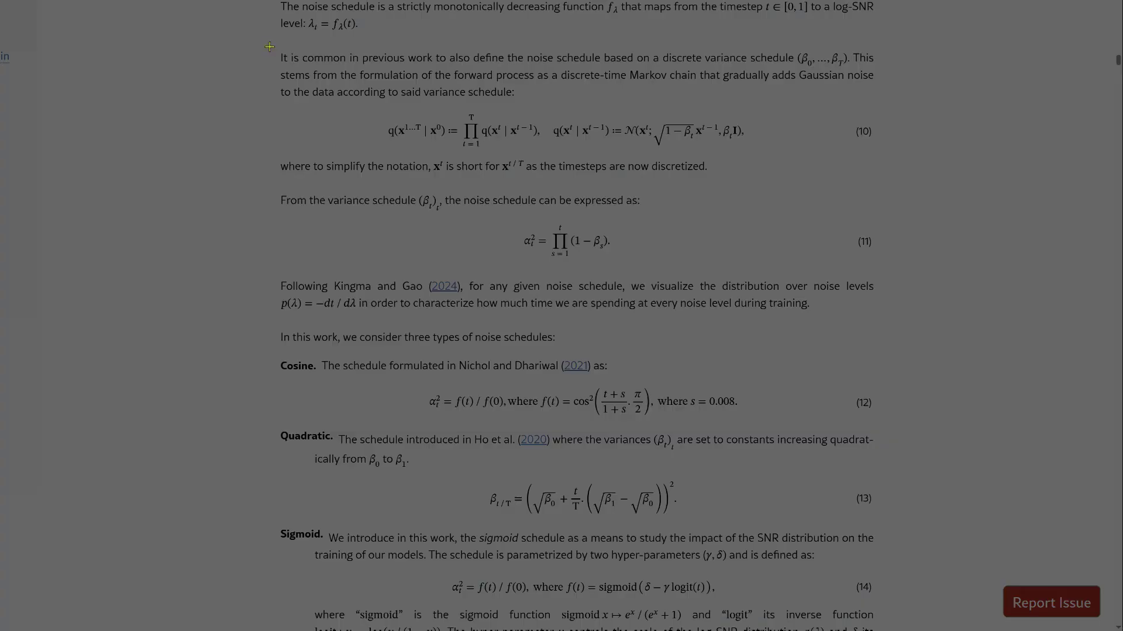
drag(269, 45, 876, 178)
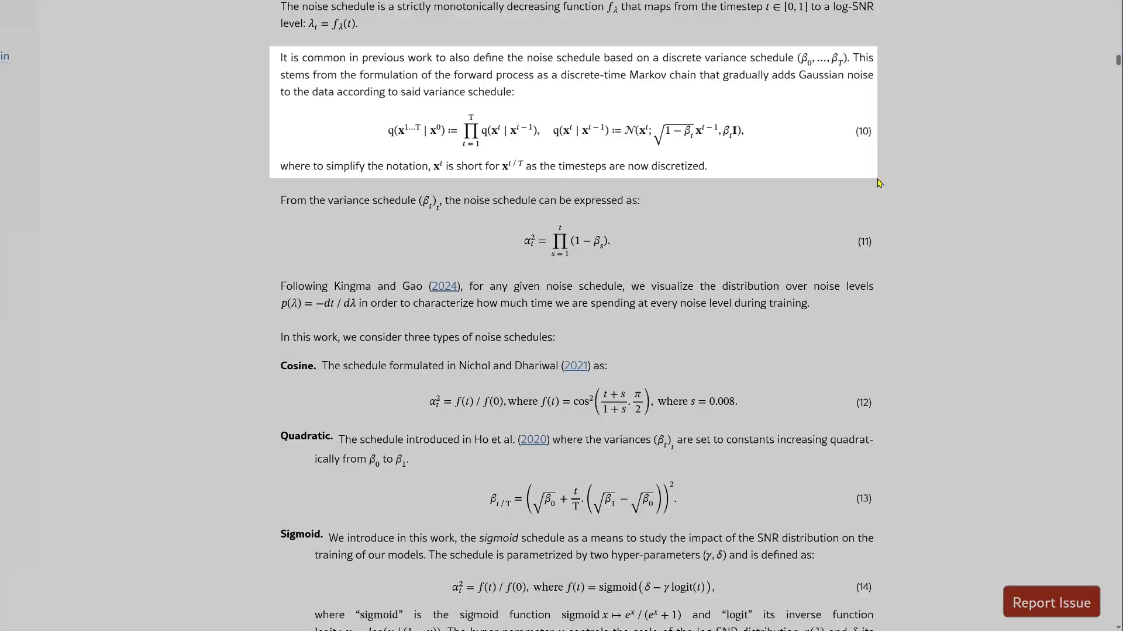
- Send an 'explain' request with the pasted screenshot of the discrete variance schedule paragraph
text(explain)
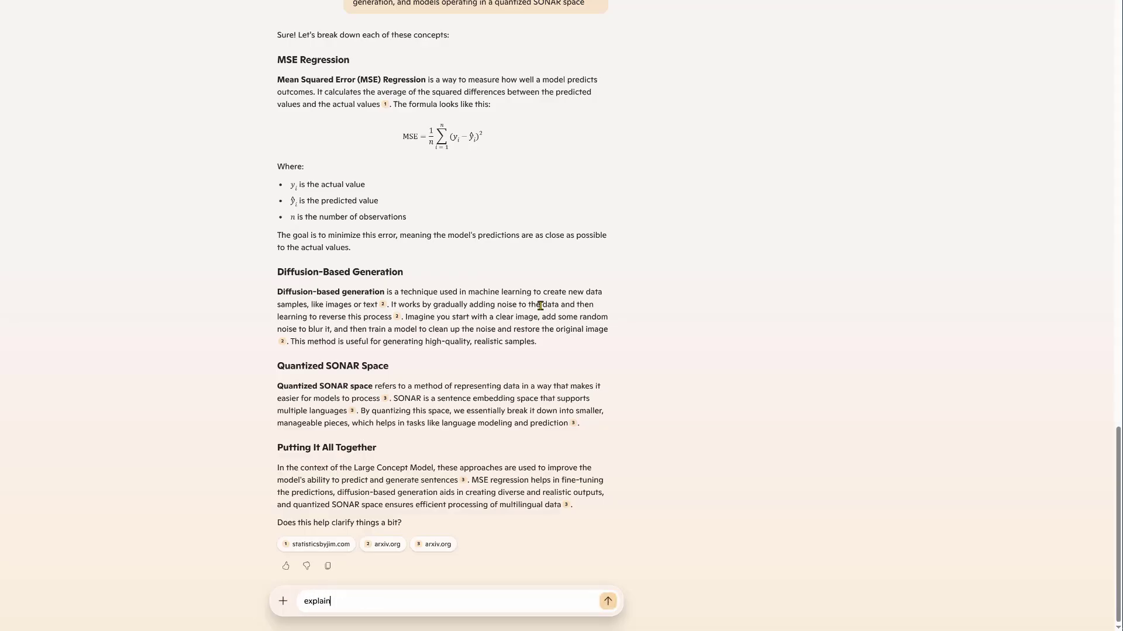
key(ctrl+v)
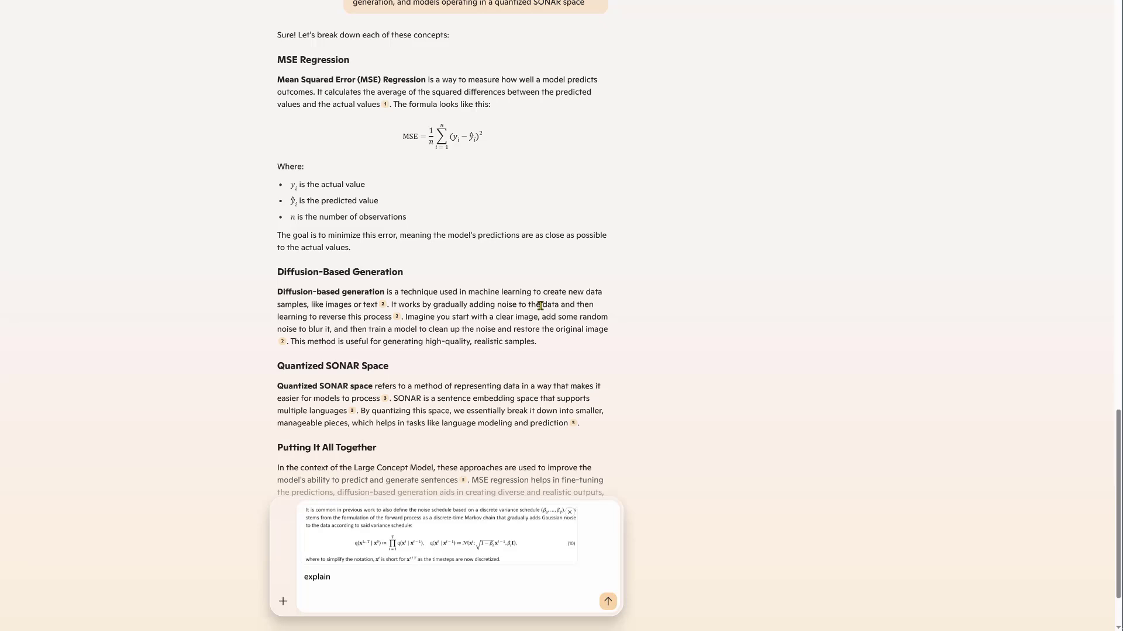
key(Return)
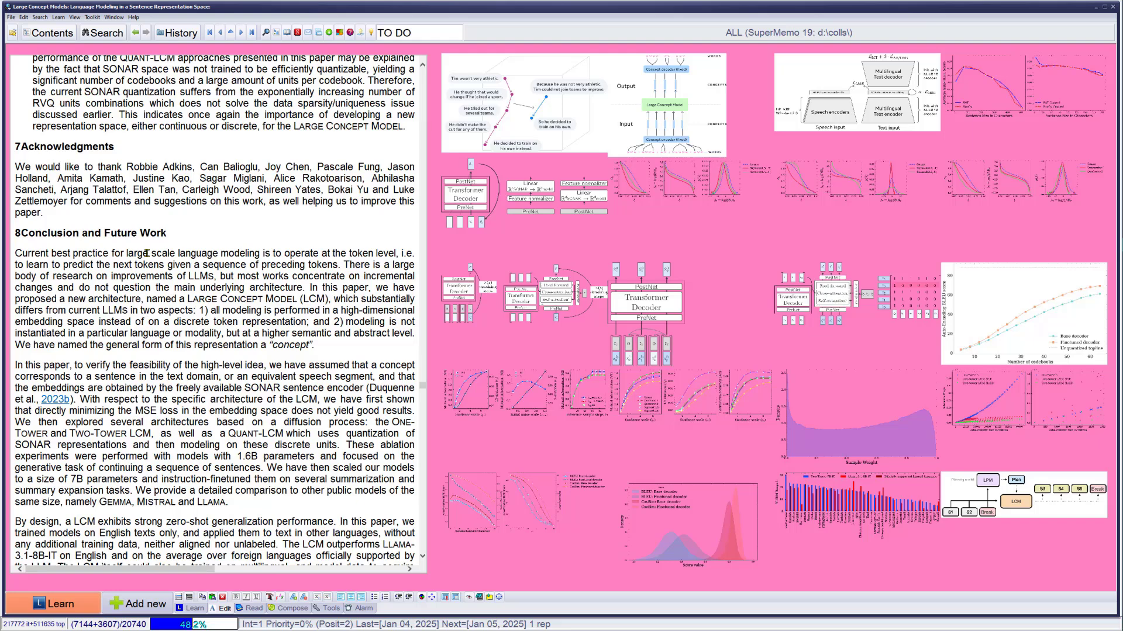
- Jump from the Conclusion back to the top of the article and its extracted abstract passage
scroll(146, 253, down, 4)
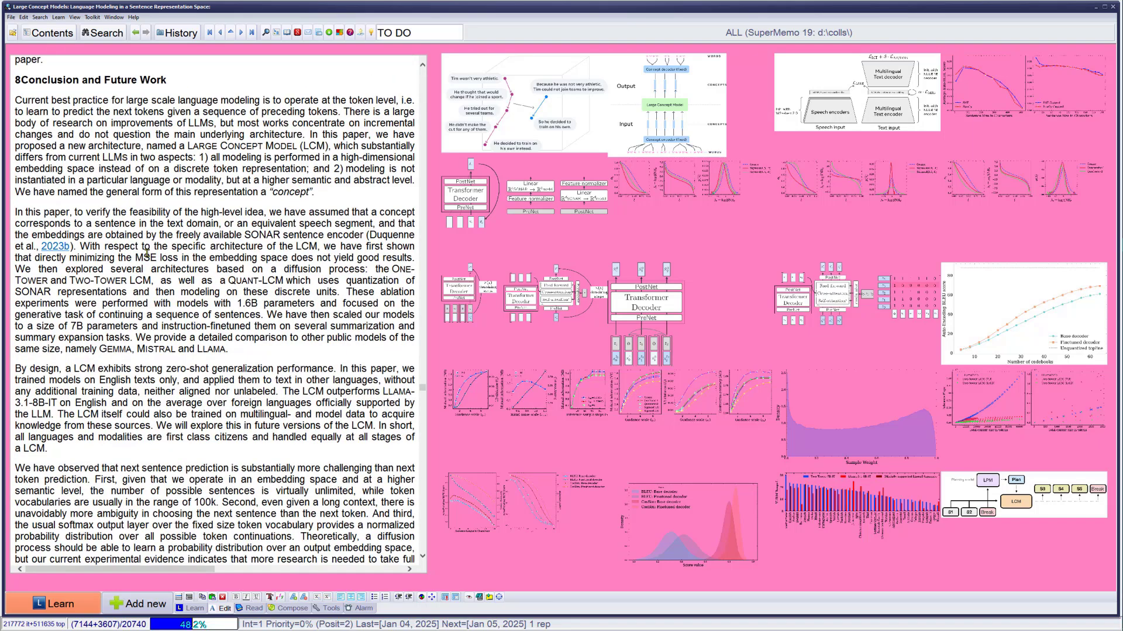
scroll(146, 253, up, 6)
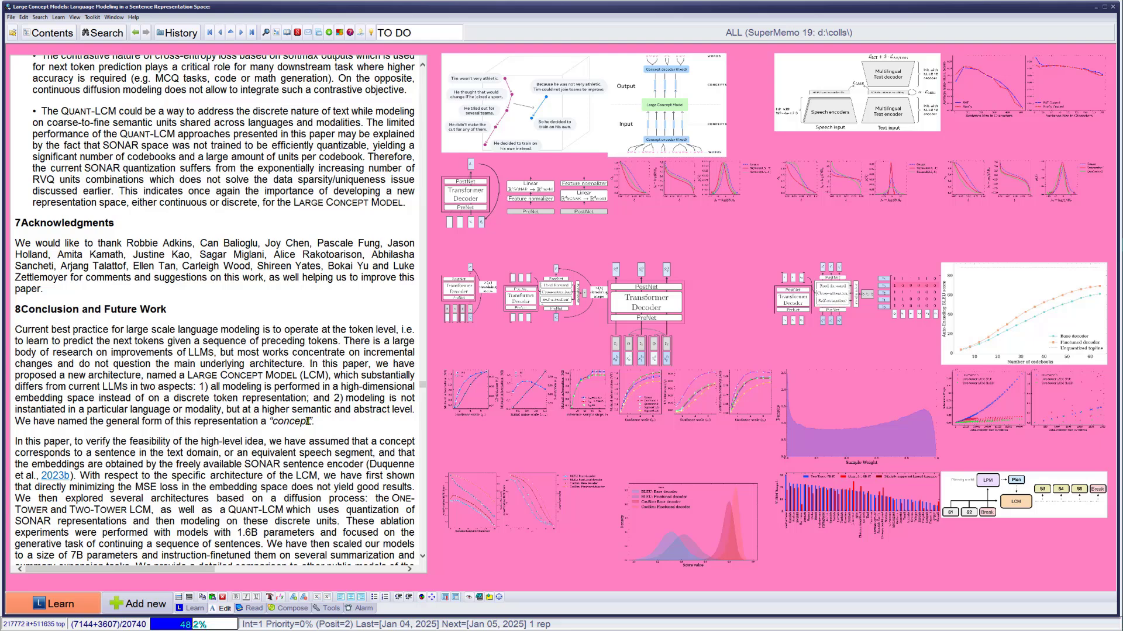
key(ctrl+Home)
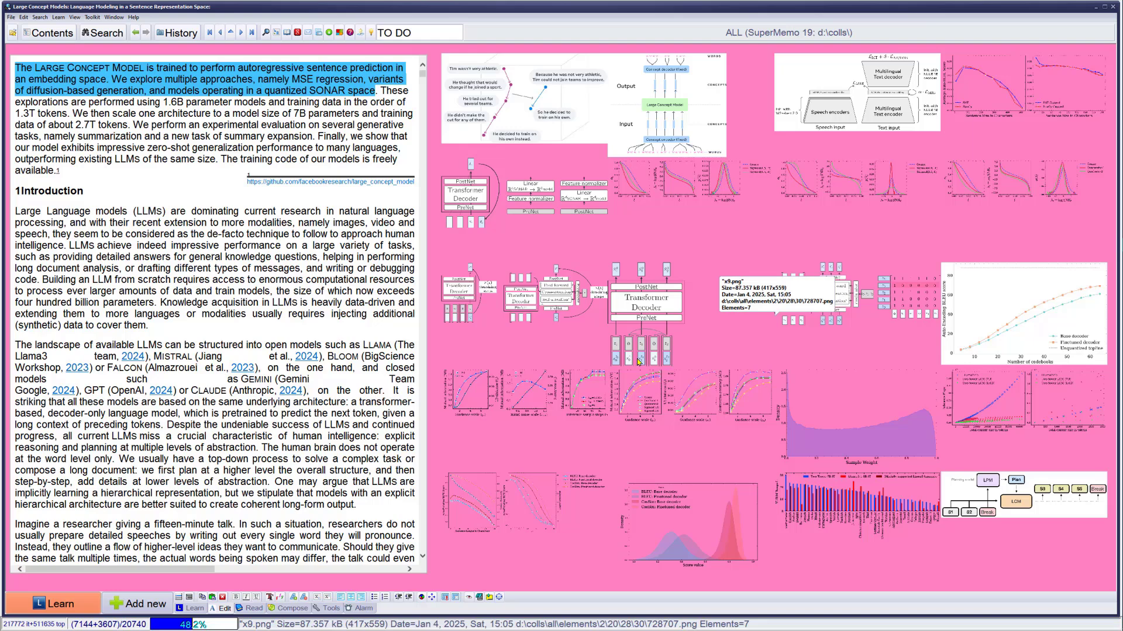
double_click(516, 101)
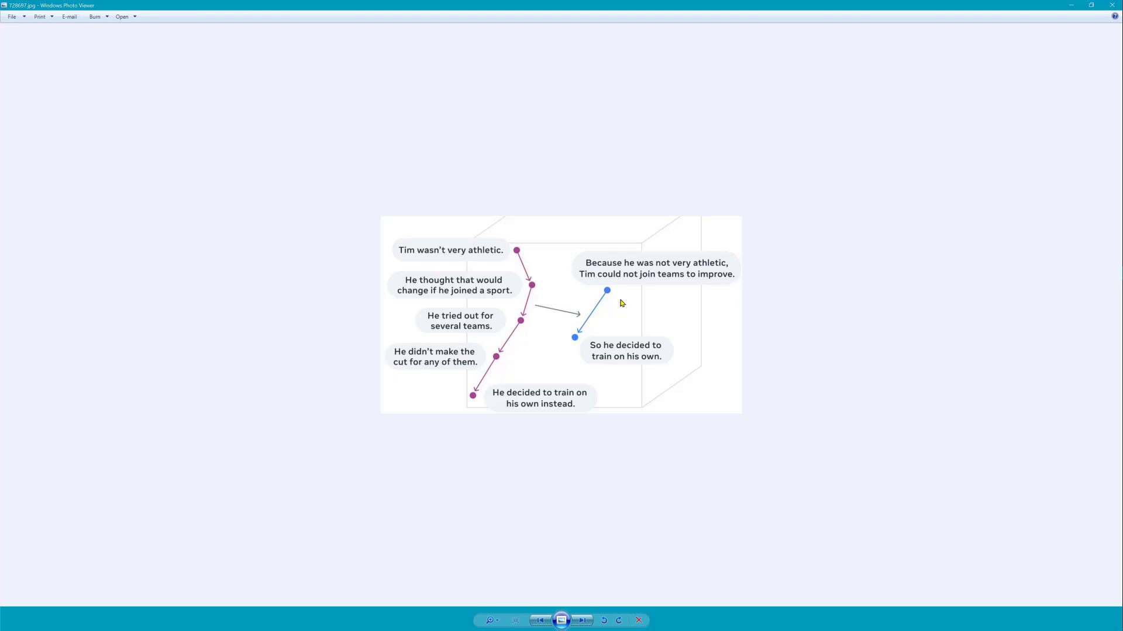
key(alt+F4)
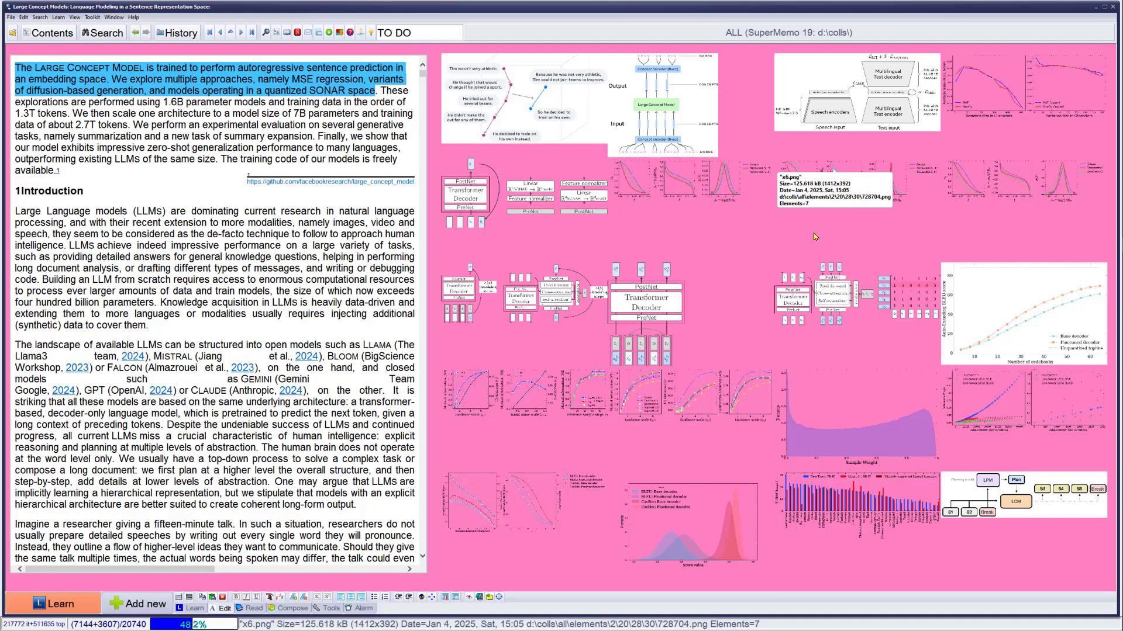
double_click(682, 94)
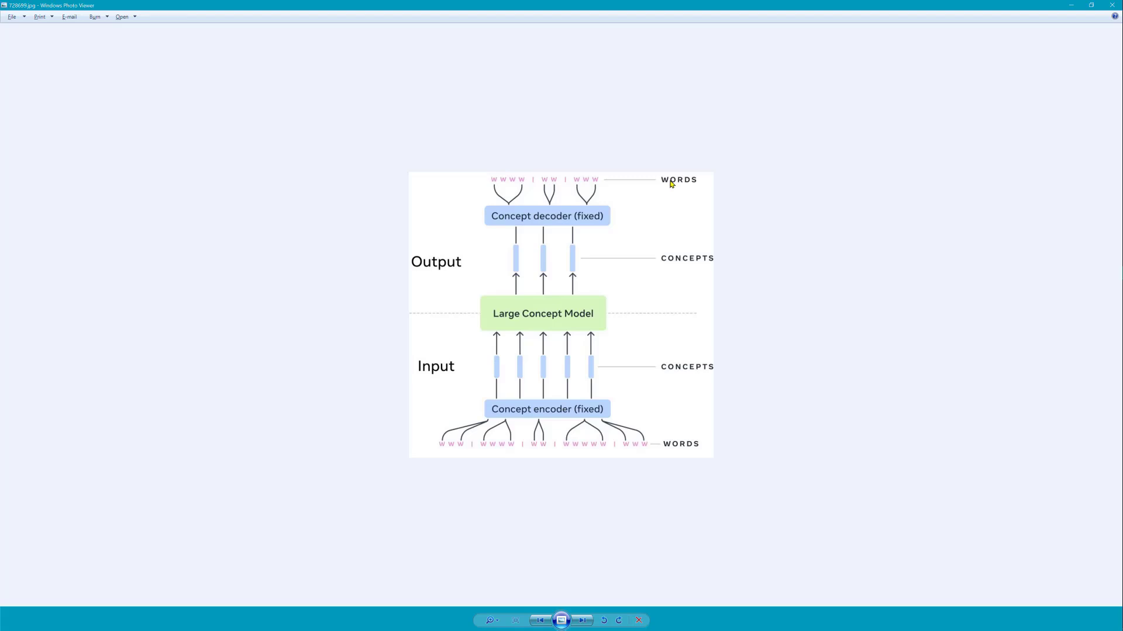
- Close the enlarged diagram and scroll the article toward the Figure 1 extract
key(Escape)
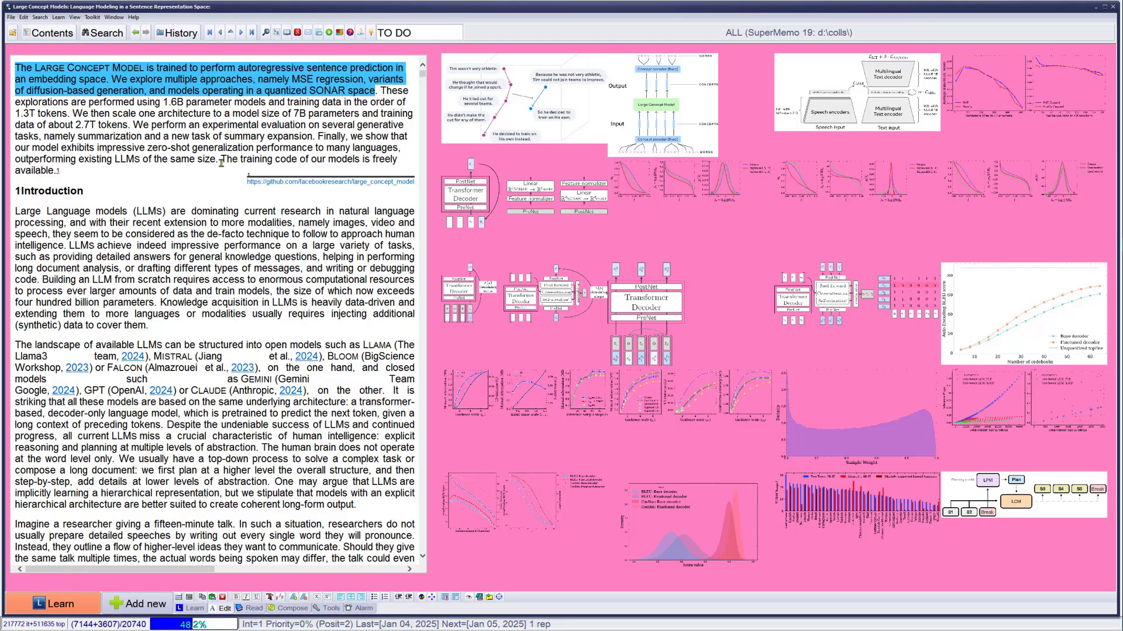
scroll(222, 166, down, 15)
scroll(228, 178, down, 15)
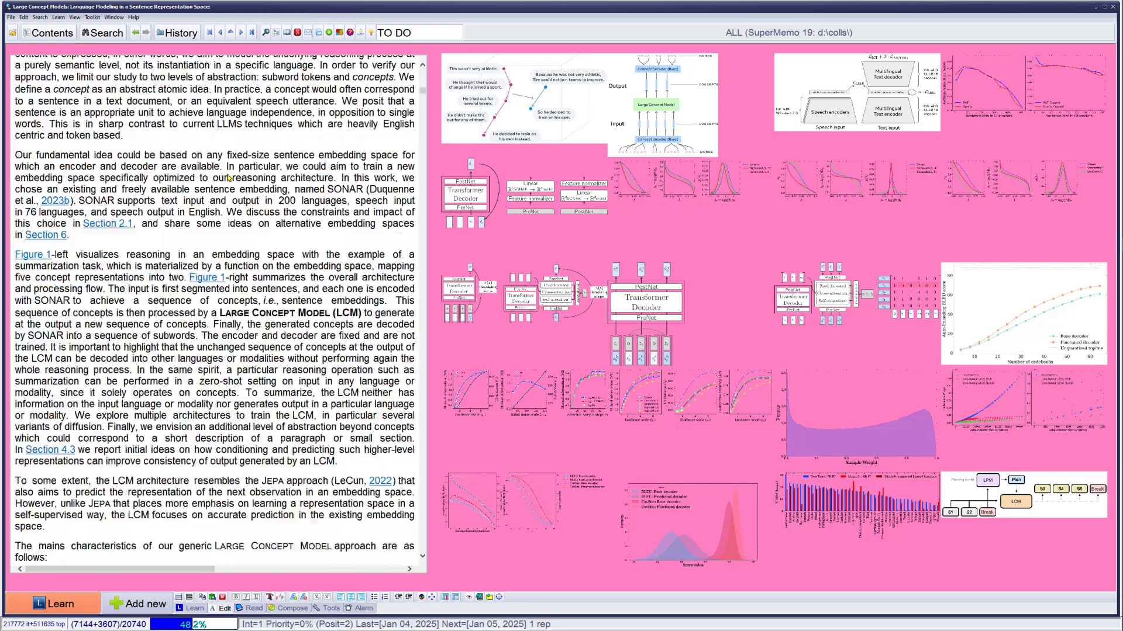
scroll(228, 178, down, 3)
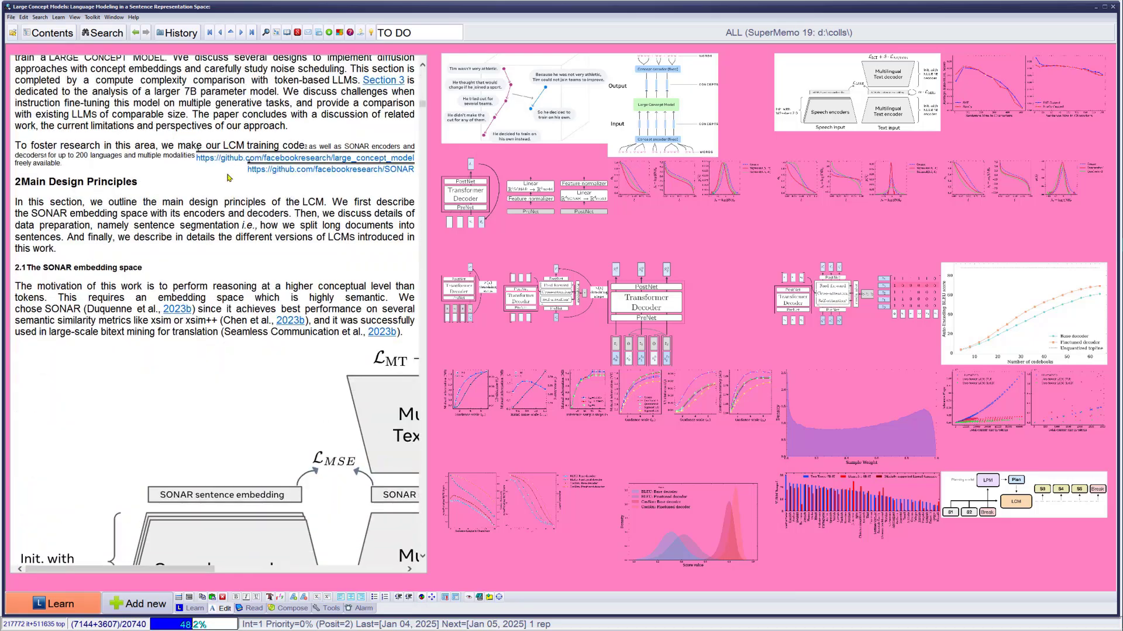
scroll(228, 178, up, 20)
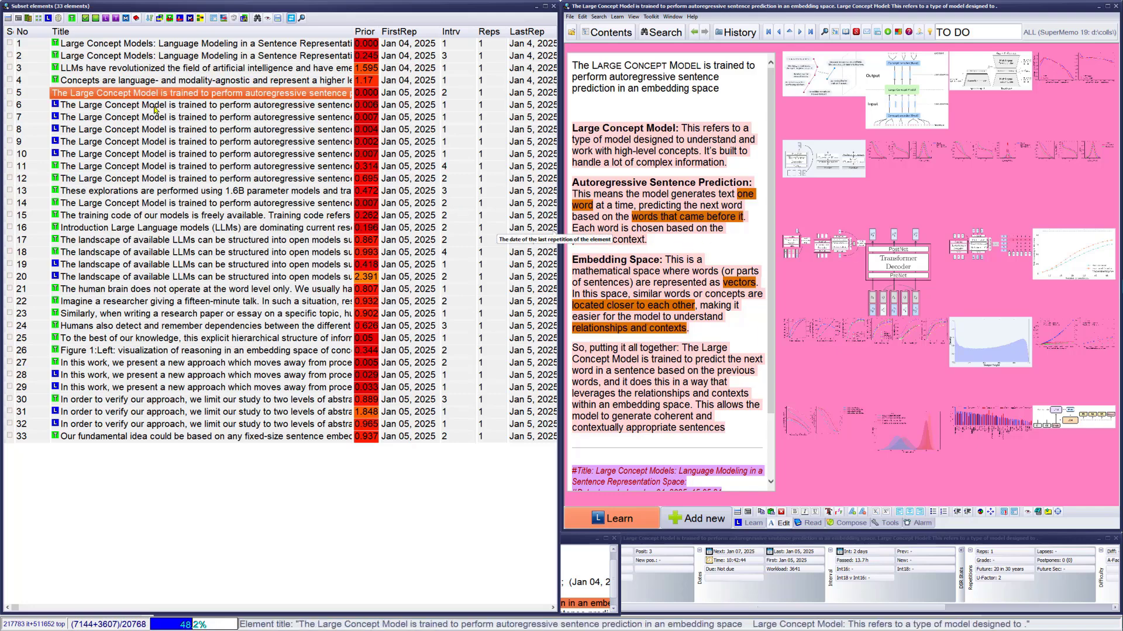
- Review the cloze, Large Concept Model, embedding and language-independence items, showing the language-independence one maximized
click(154, 106)
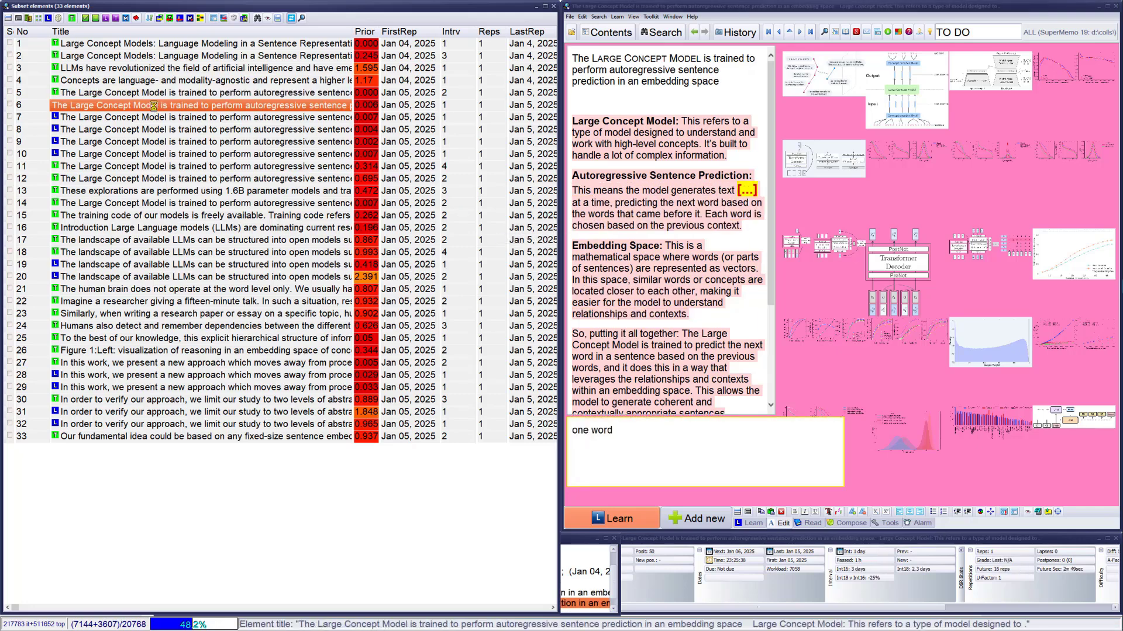
key(Up)
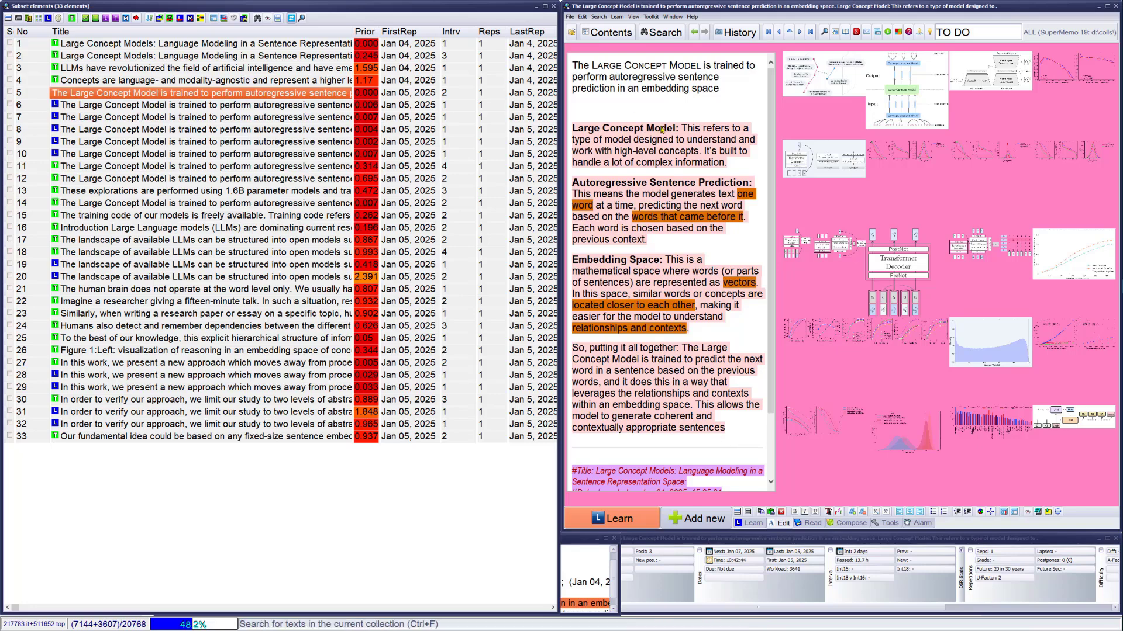
click(186, 166)
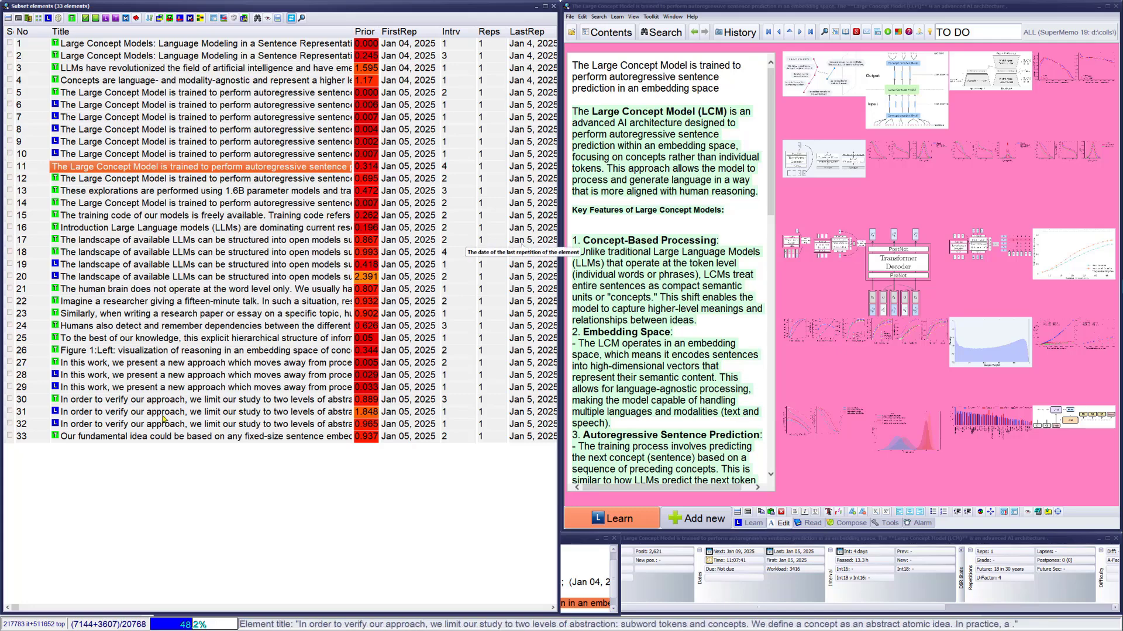
click(164, 438)
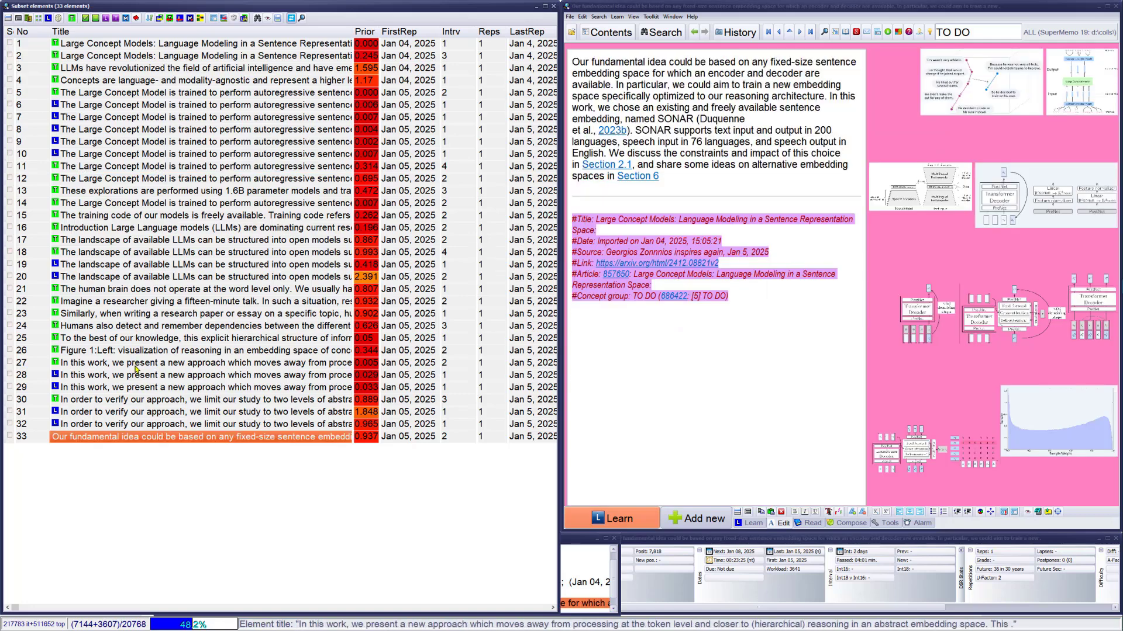
click(136, 400)
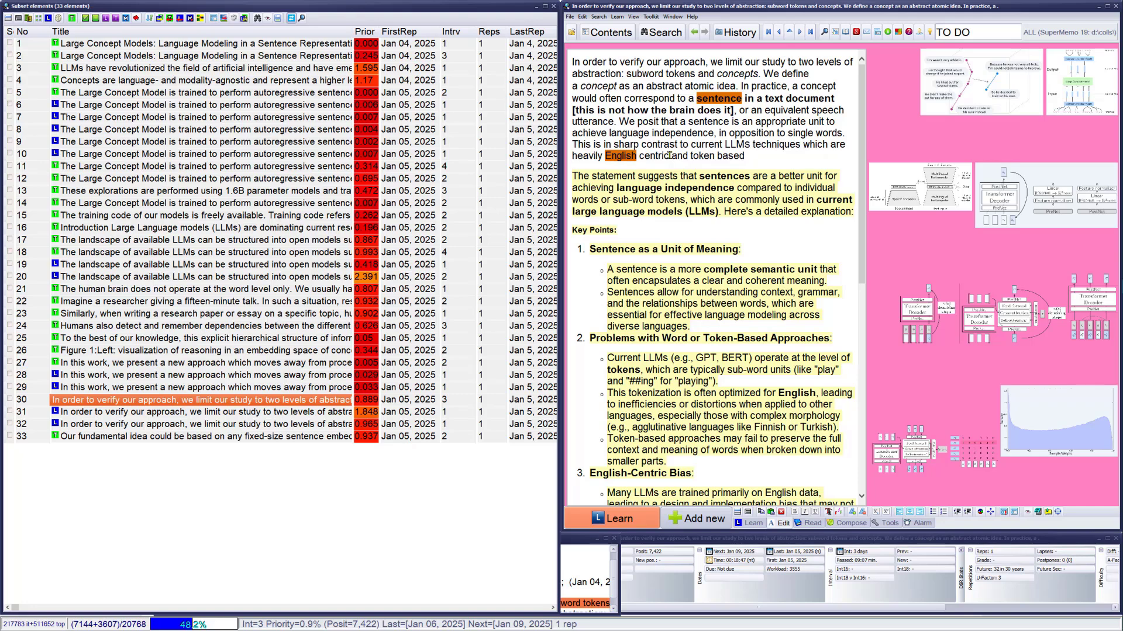
double_click(564, 6)
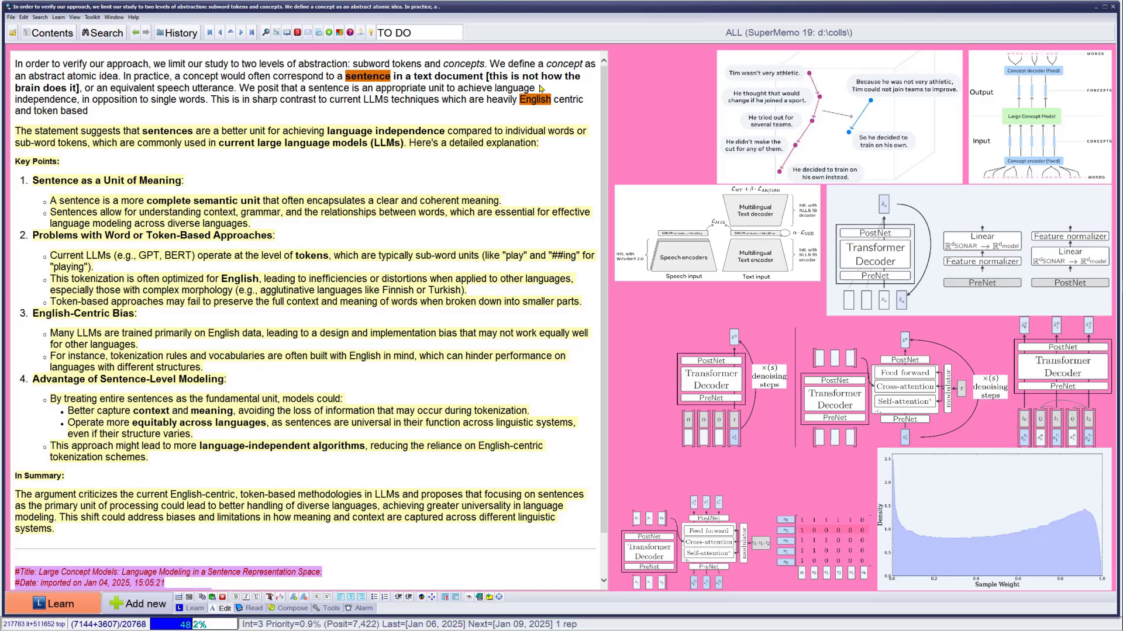